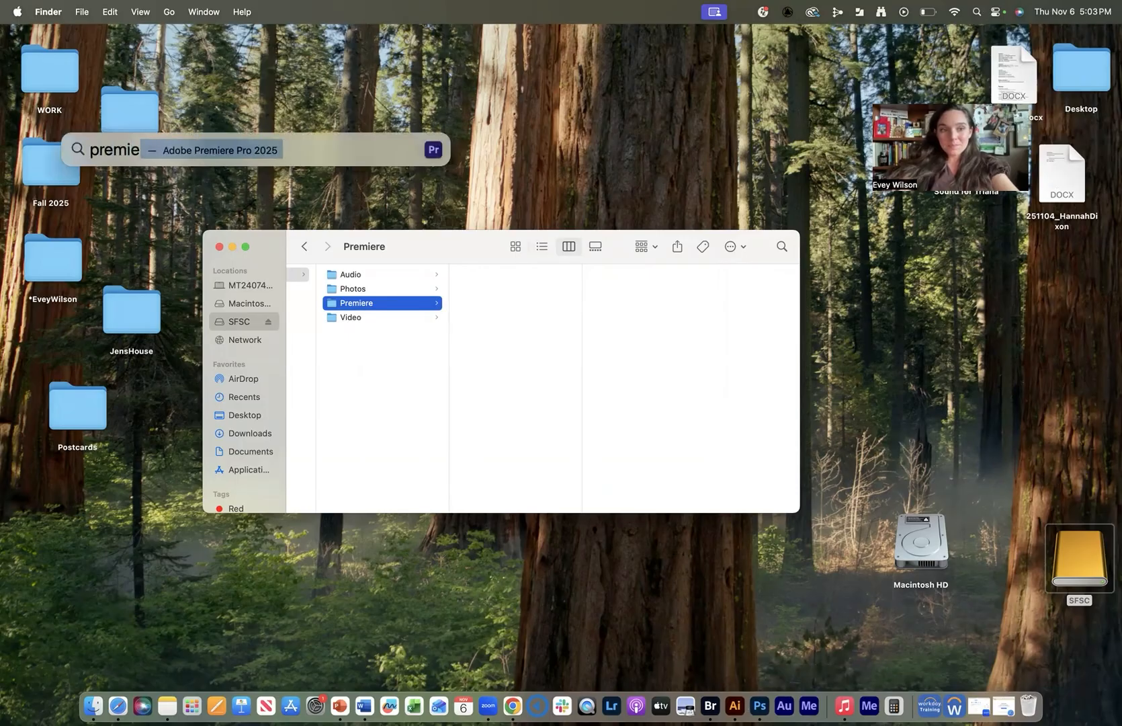
Launch Adobe Premiere Pro 2025 from Spotlight.
{"action": "key", "text": "Return"}
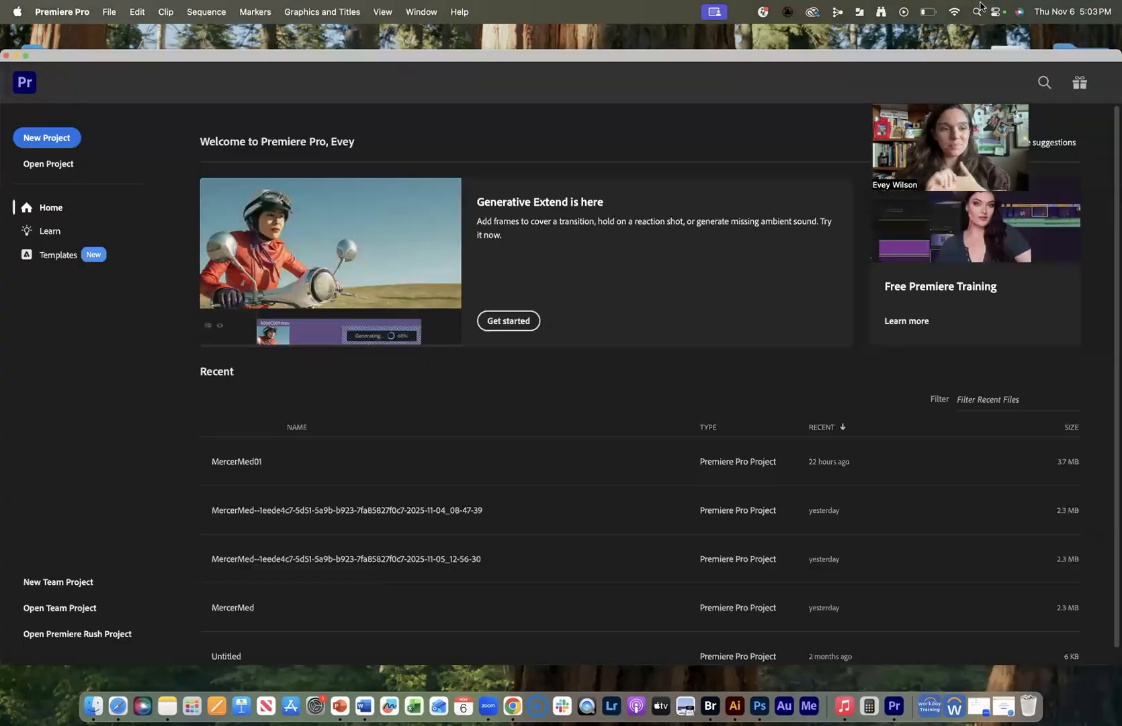
Create the JensHouse project saved in SFSC/*25 Fall/251027_JenHouse/Premiere.
{"action": "left_click", "coordinate": [12, 137]}
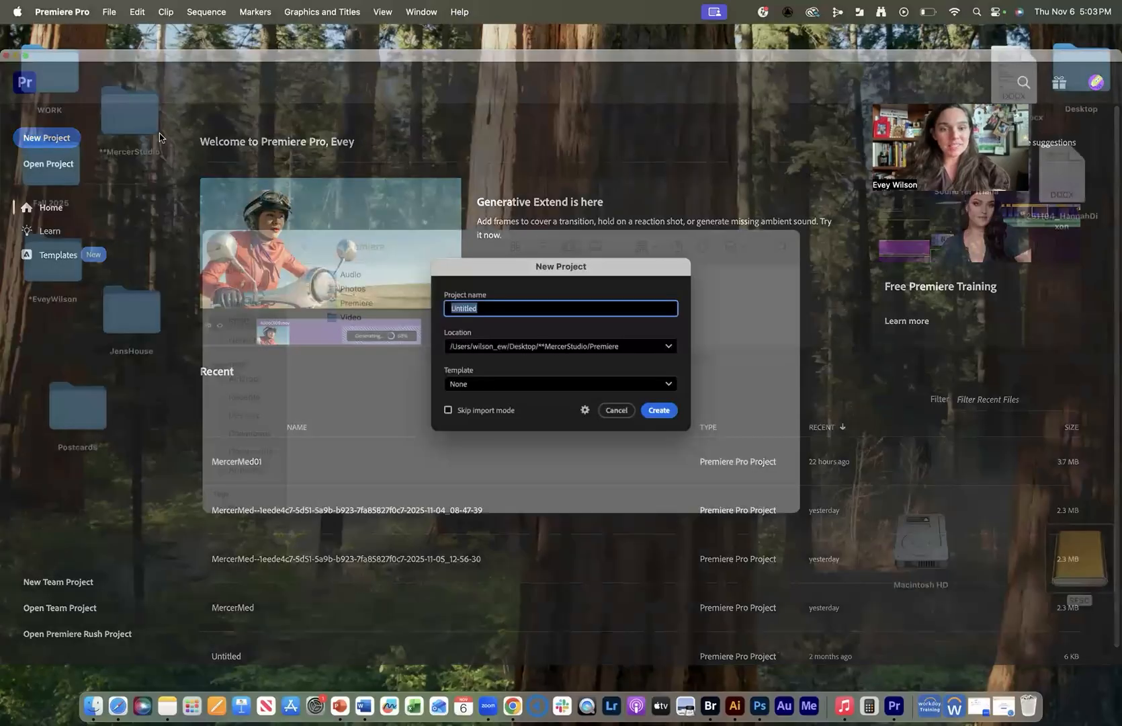
{"action": "type", "text": "JensHouse"}
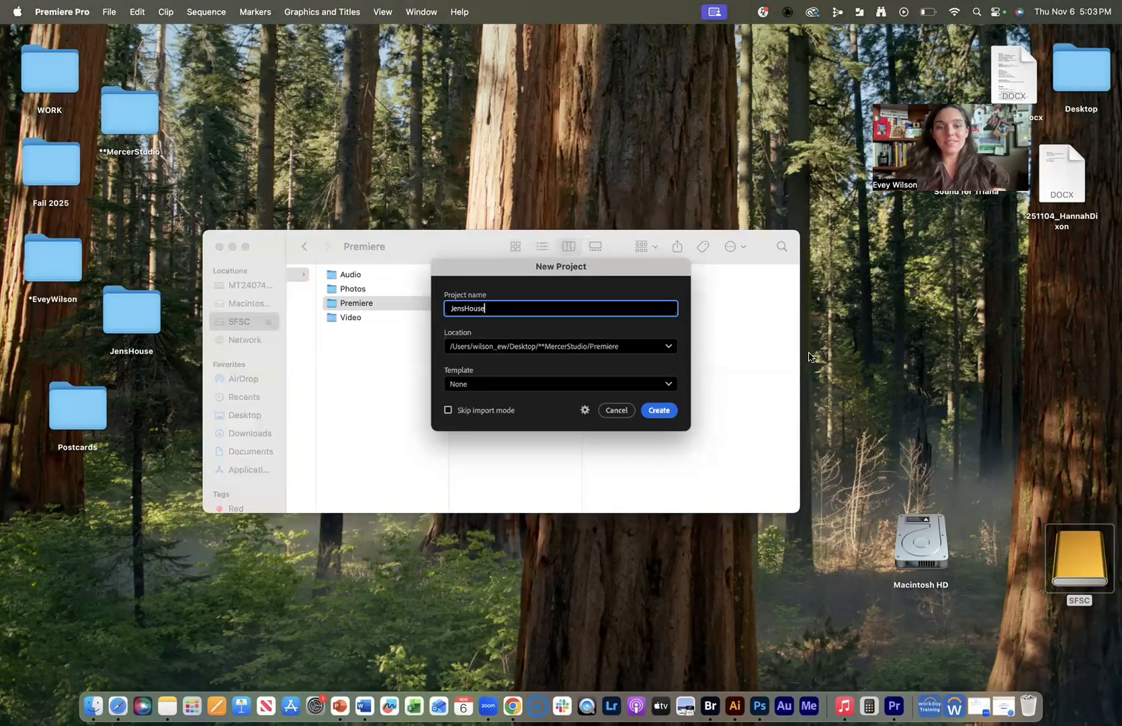
{"action": "left_click", "coordinate": [669, 346]}
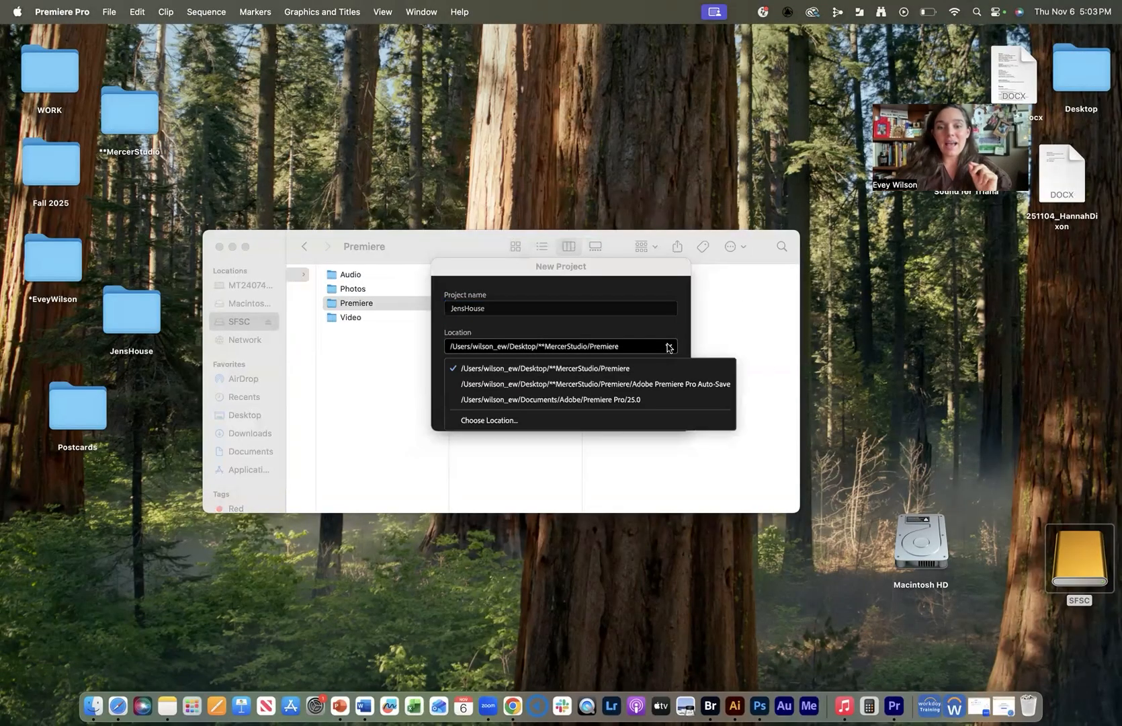
{"action": "left_click", "coordinate": [596, 420]}
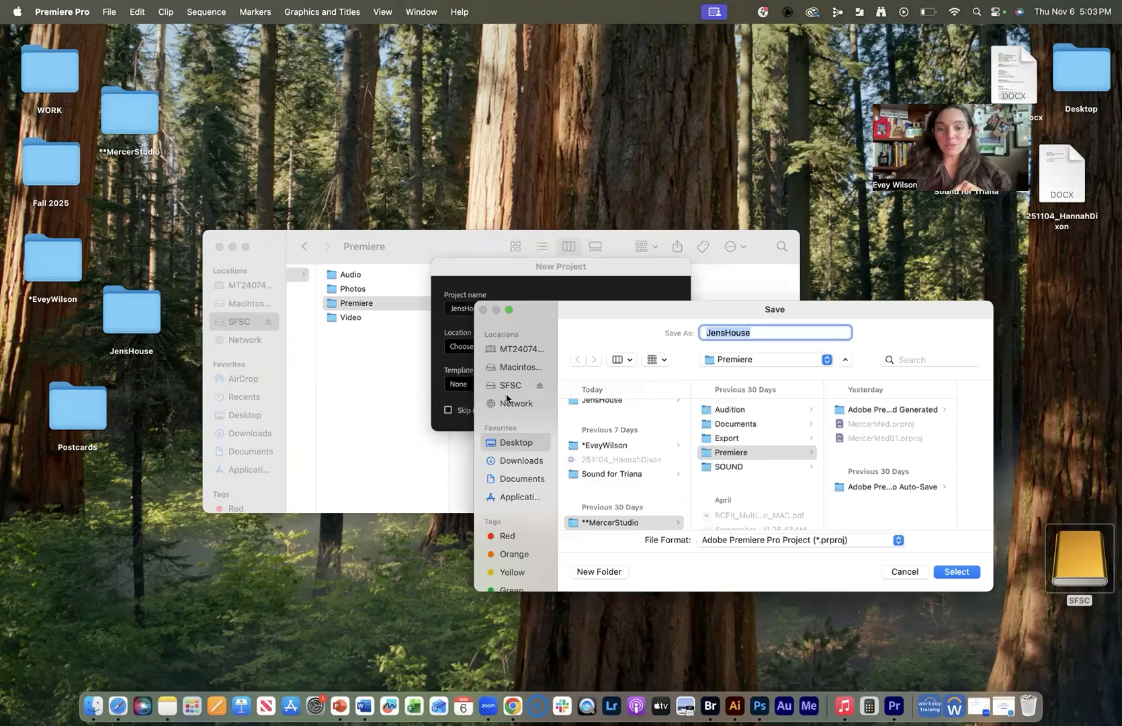
{"action": "left_click", "coordinate": [510, 388]}
{"action": "left_click", "coordinate": [623, 457]}
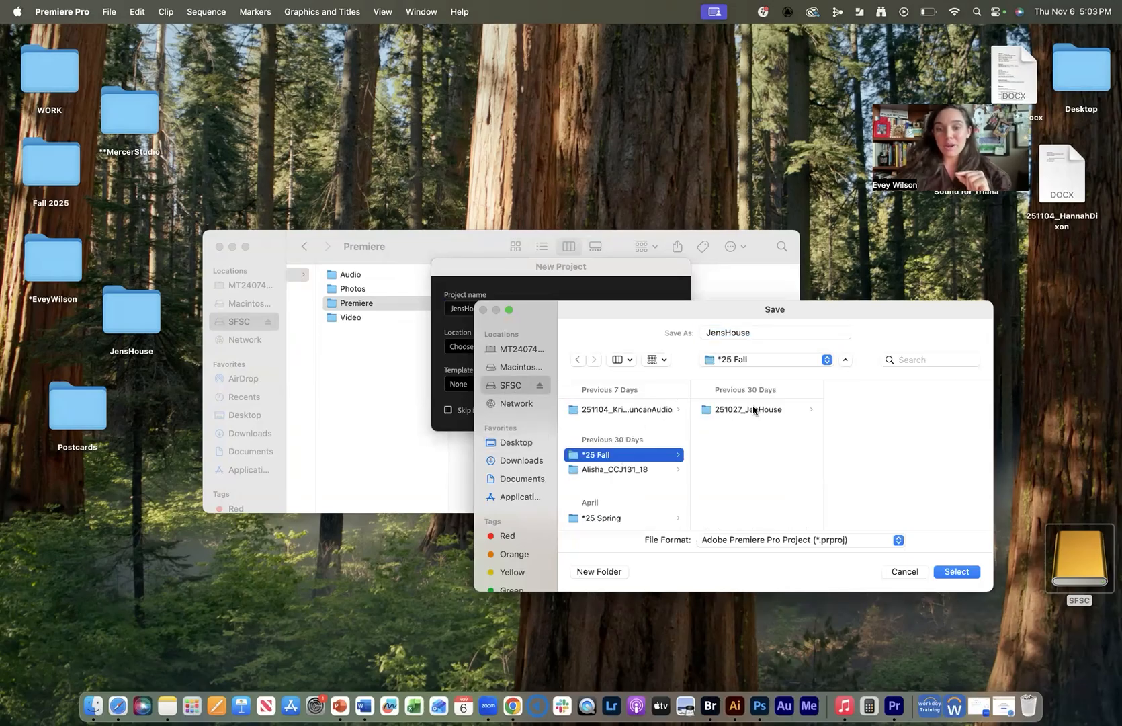
{"action": "left_click", "coordinate": [752, 409]}
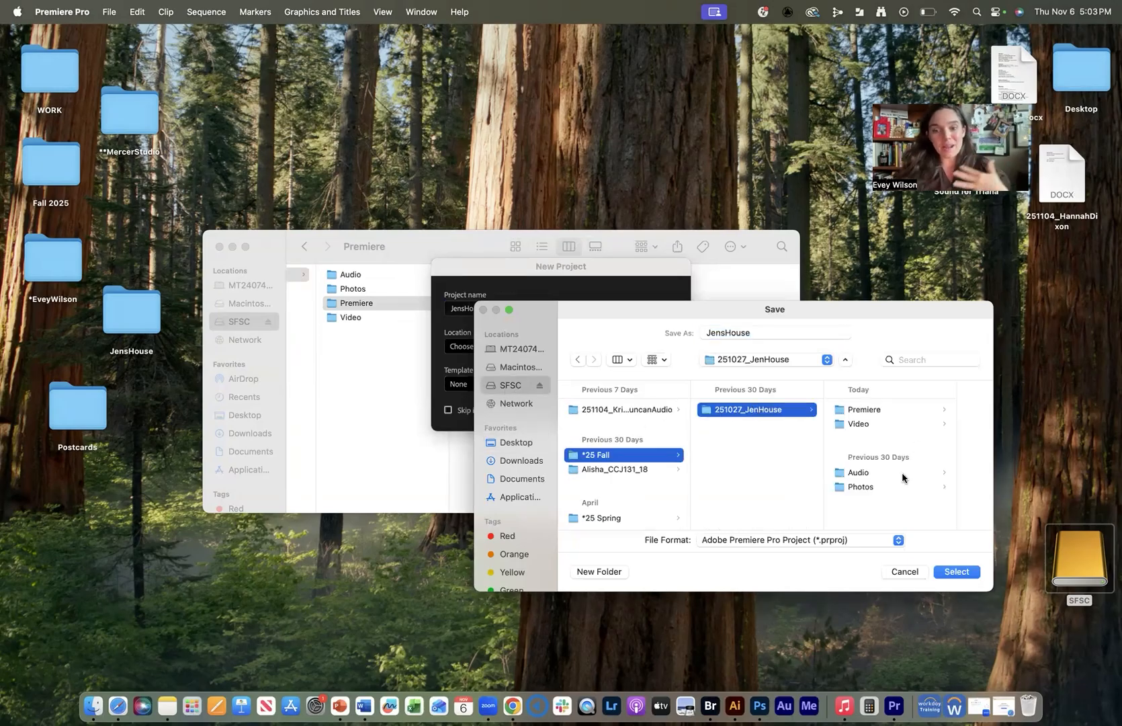
{"action": "left_click", "coordinate": [884, 411]}
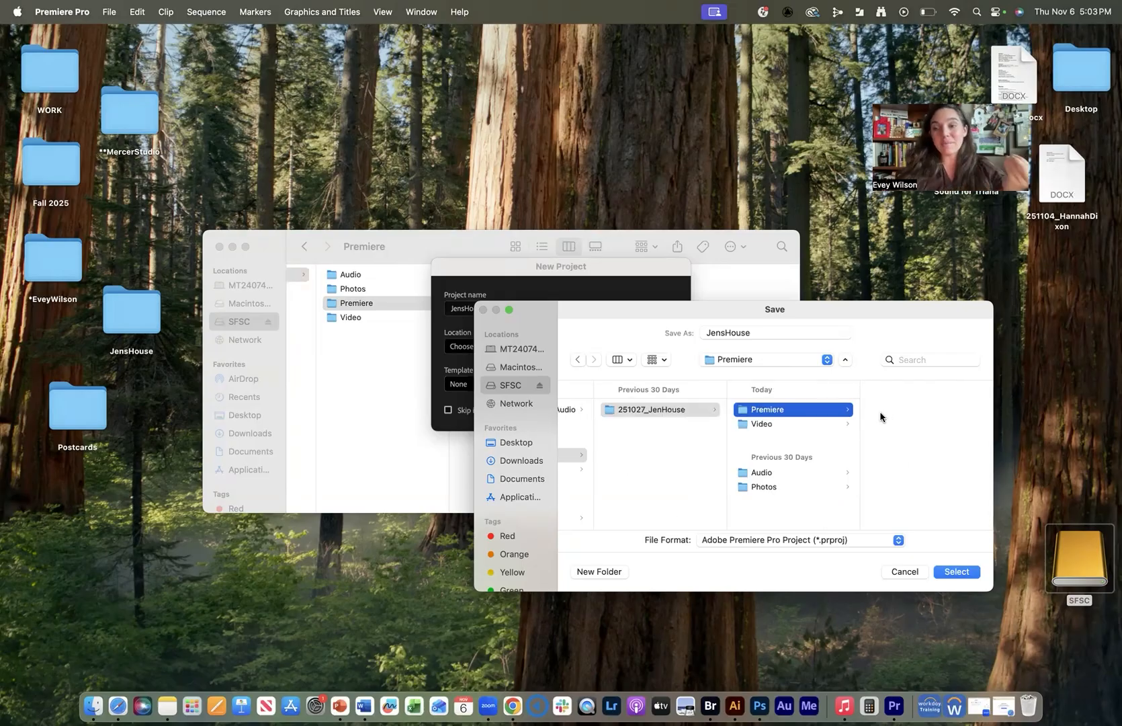
{"action": "left_click", "coordinate": [953, 571]}
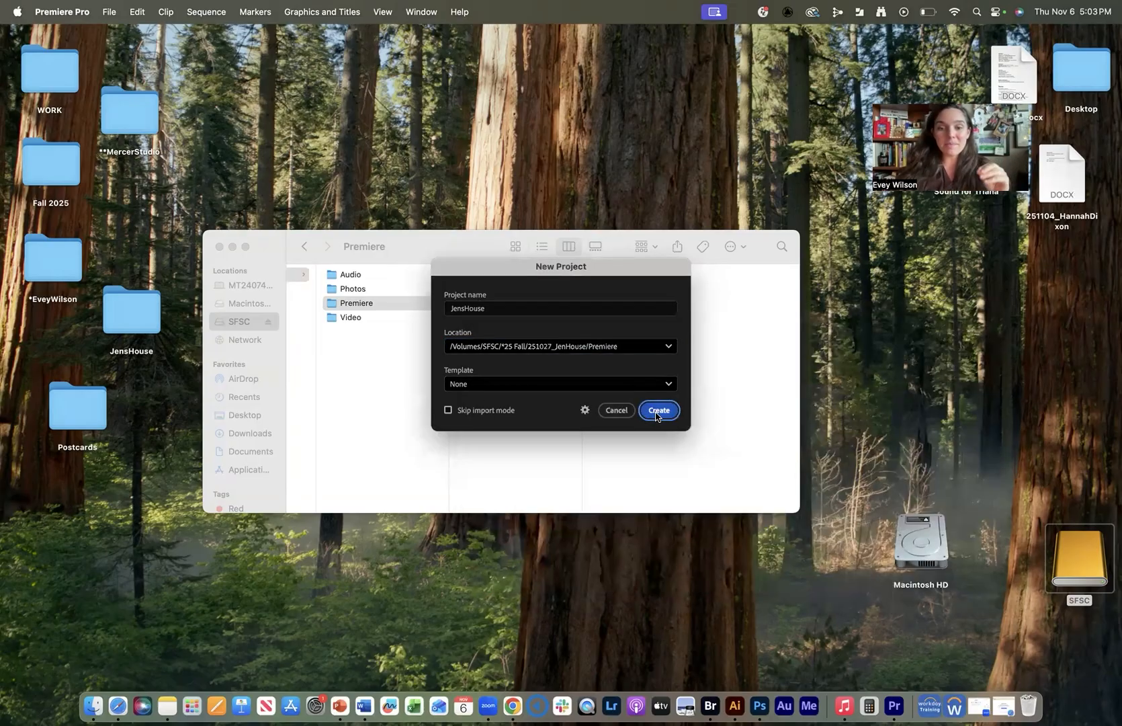
{"action": "left_click", "coordinate": [658, 410]}
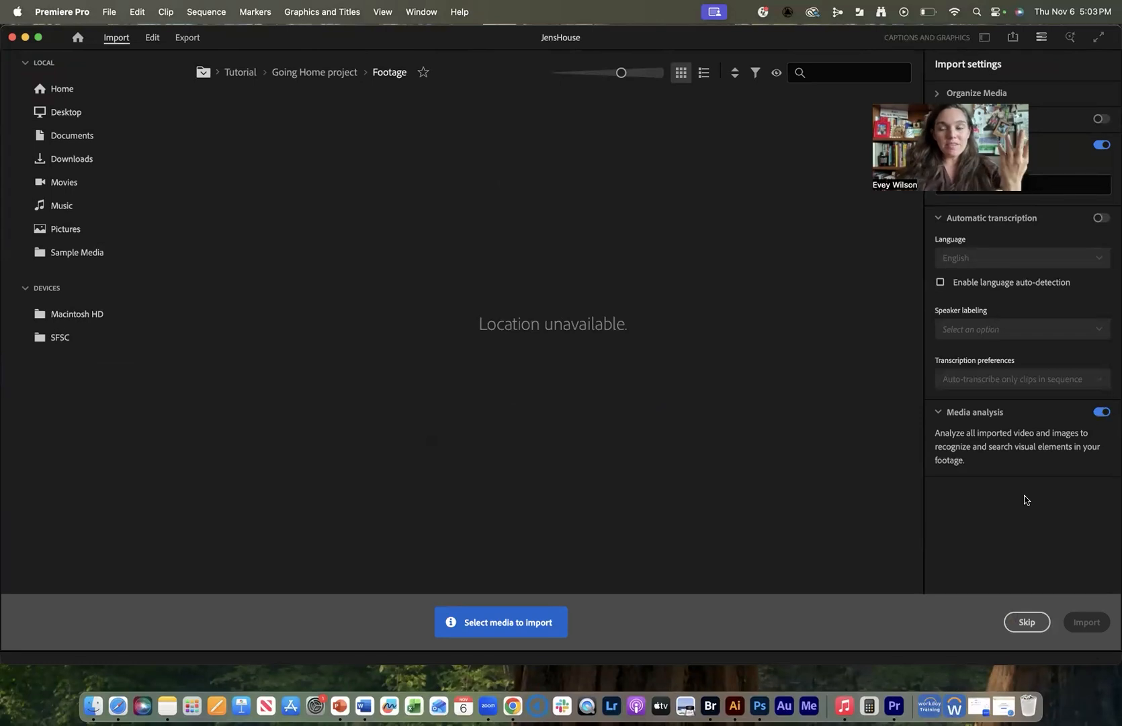
Skip the Import screen and import the Audio folder from 251027_JenHouse.
{"action": "left_click", "coordinate": [1027, 621]}
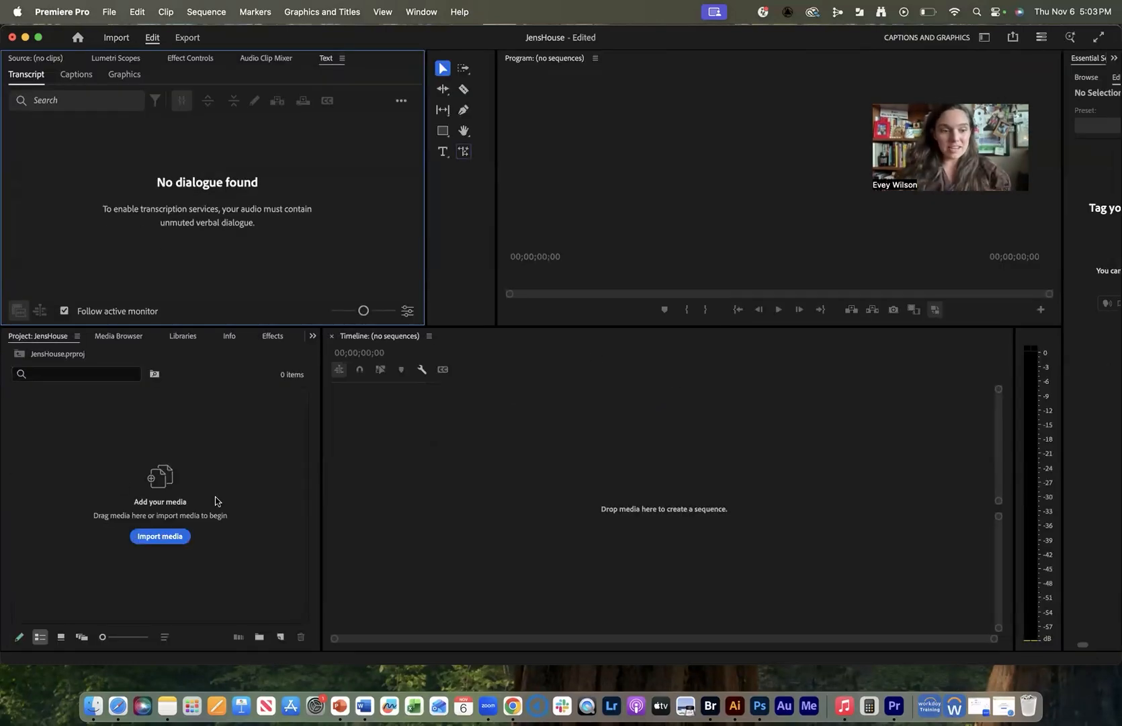
{"action": "left_click", "coordinate": [169, 537]}
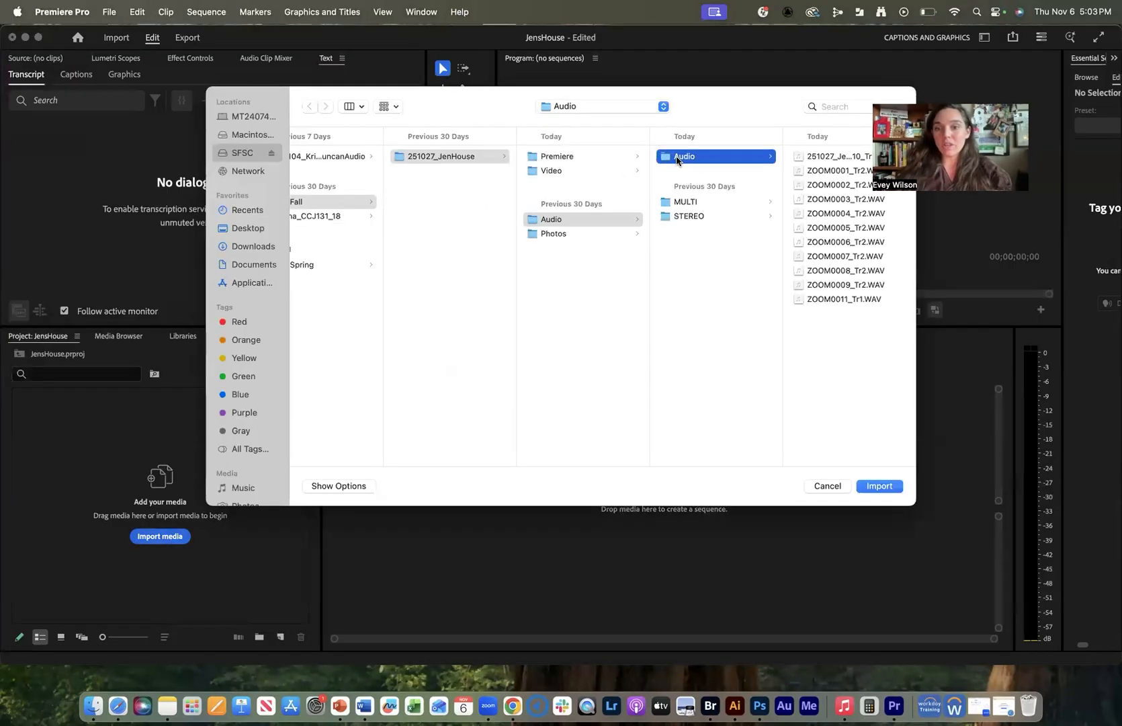
{"action": "left_click", "coordinate": [885, 485]}
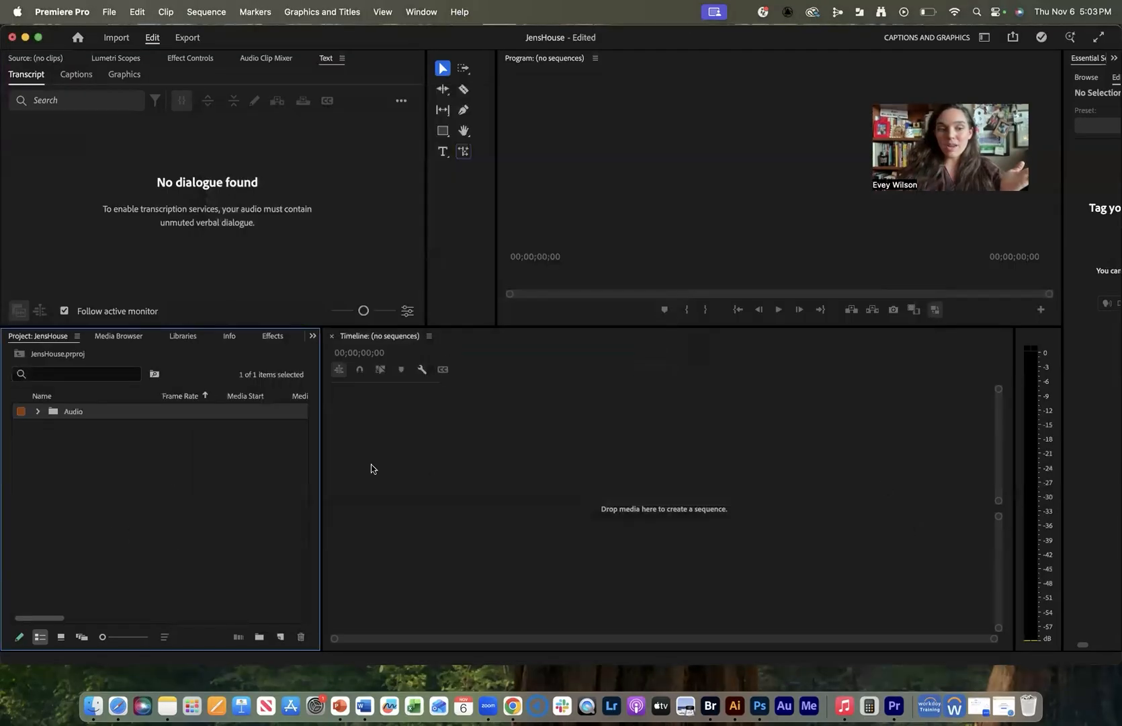
Import the Video folder from 251027_JenHouse into the project.
{"action": "double_click", "coordinate": [118, 513]}
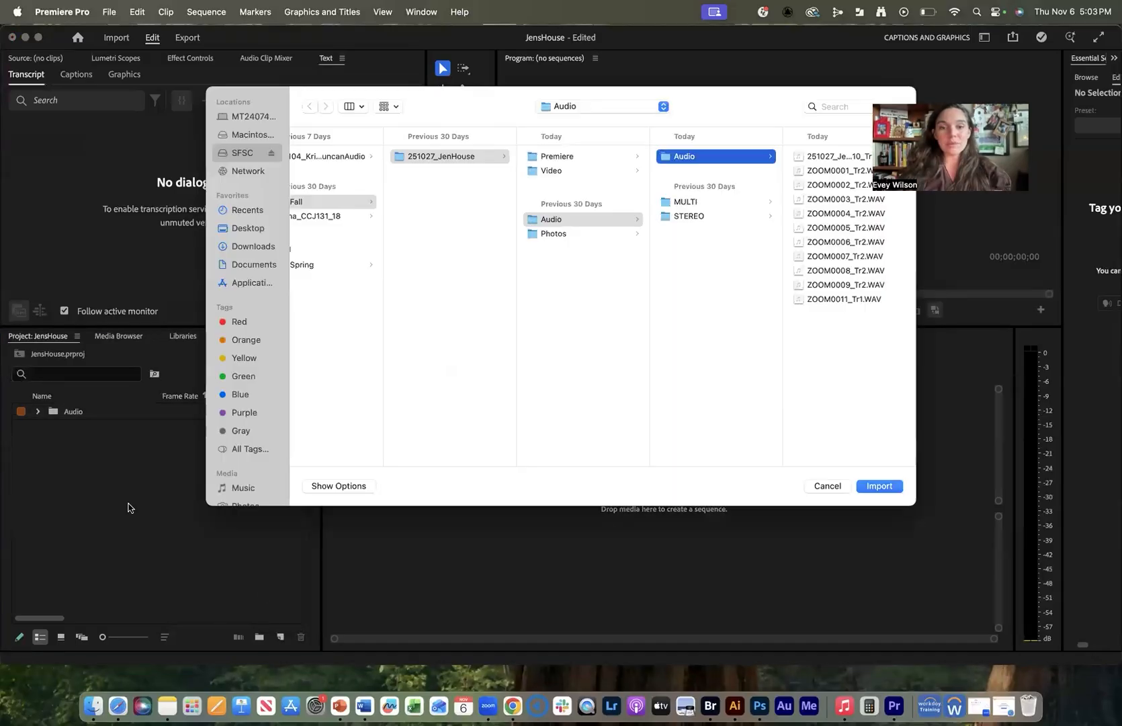
{"action": "left_click", "coordinate": [552, 173]}
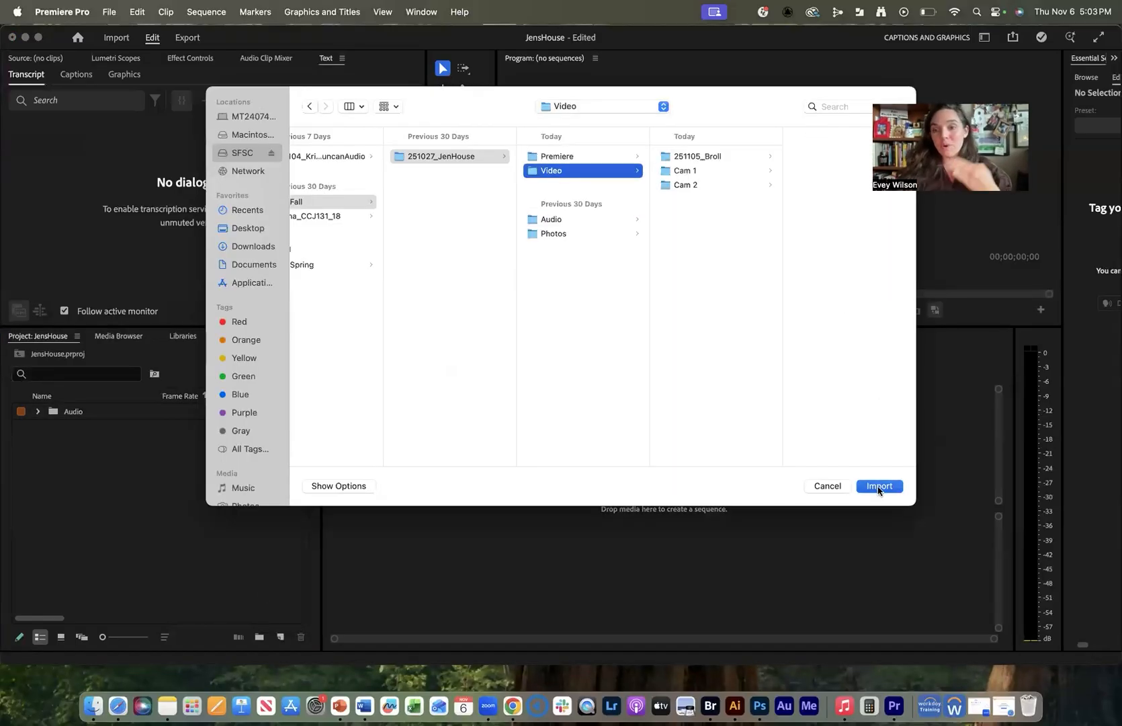
{"action": "left_click", "coordinate": [878, 487]}
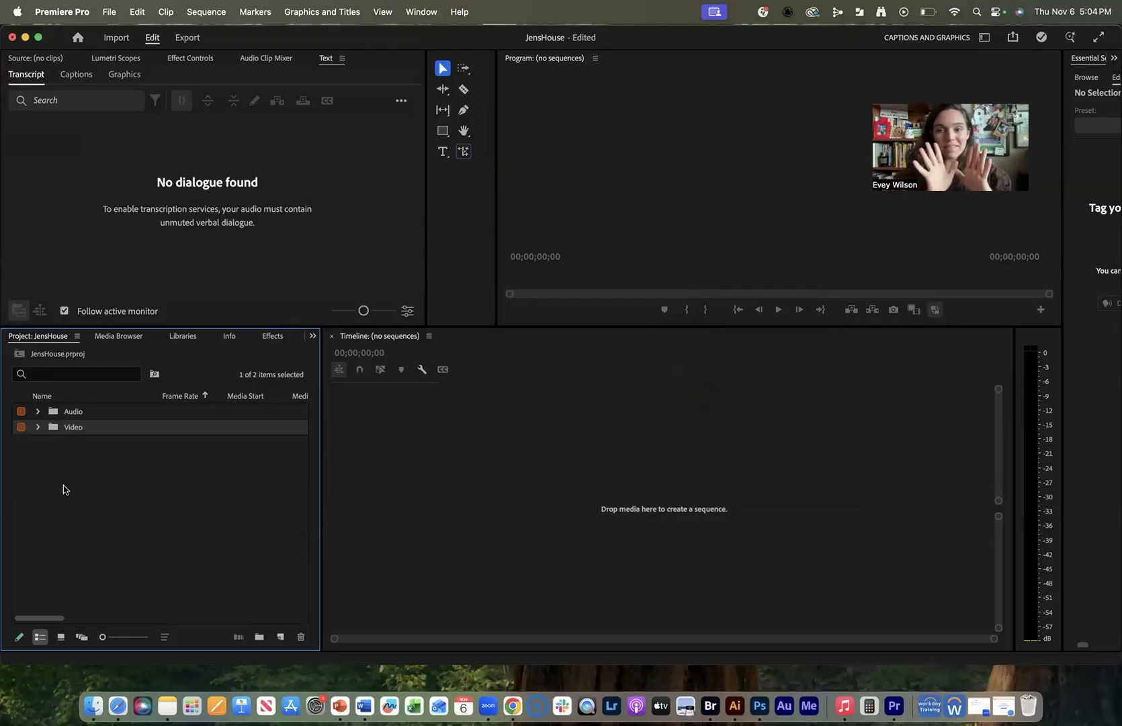
Create a new bin named Sequences in the project.
{"action": "left_click", "coordinate": [185, 513]}
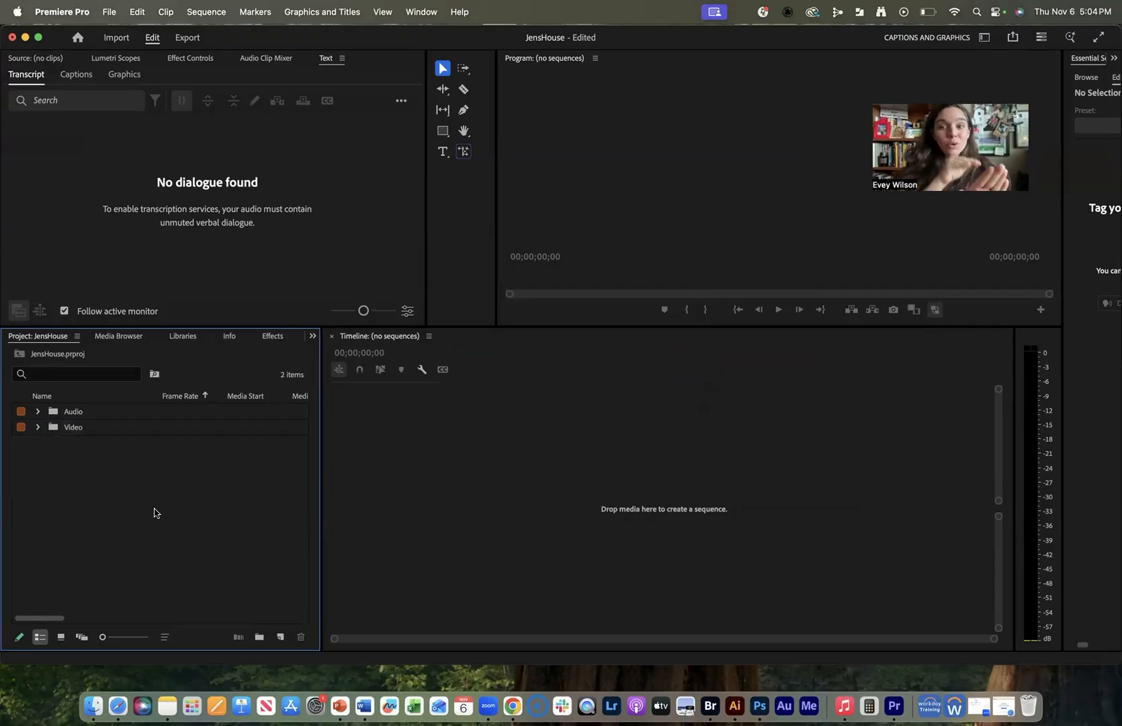
{"action": "left_click", "coordinate": [259, 637]}
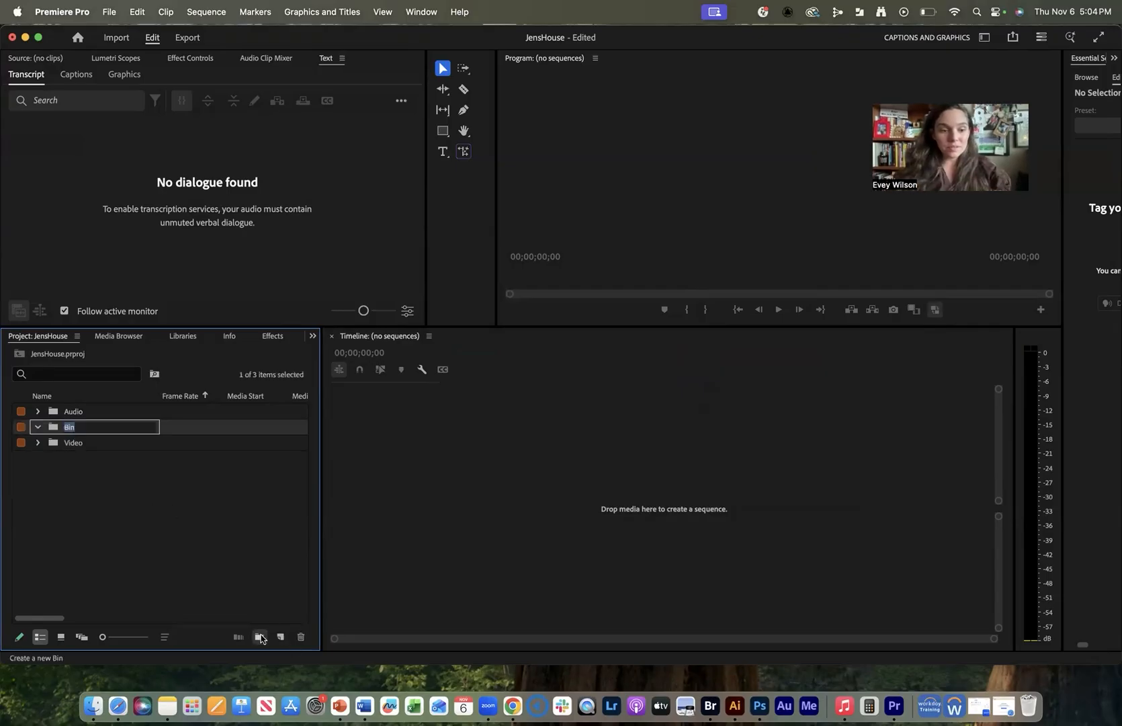
{"action": "key", "text": "BackSpace"}
{"action": "type", "text": "Sequences"}
{"action": "left_click", "coordinate": [209, 543]}
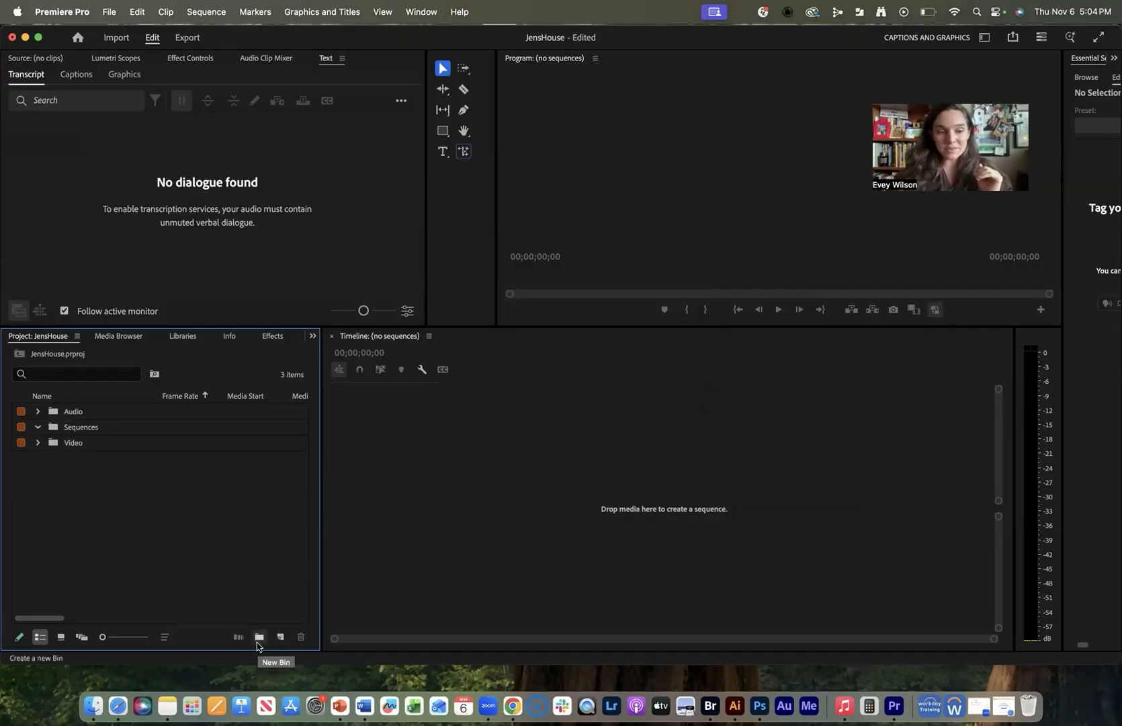
Expand the Video and Cam 1 folders, making sure the Timeline panel is shown.
{"action": "left_click", "coordinate": [37, 444]}
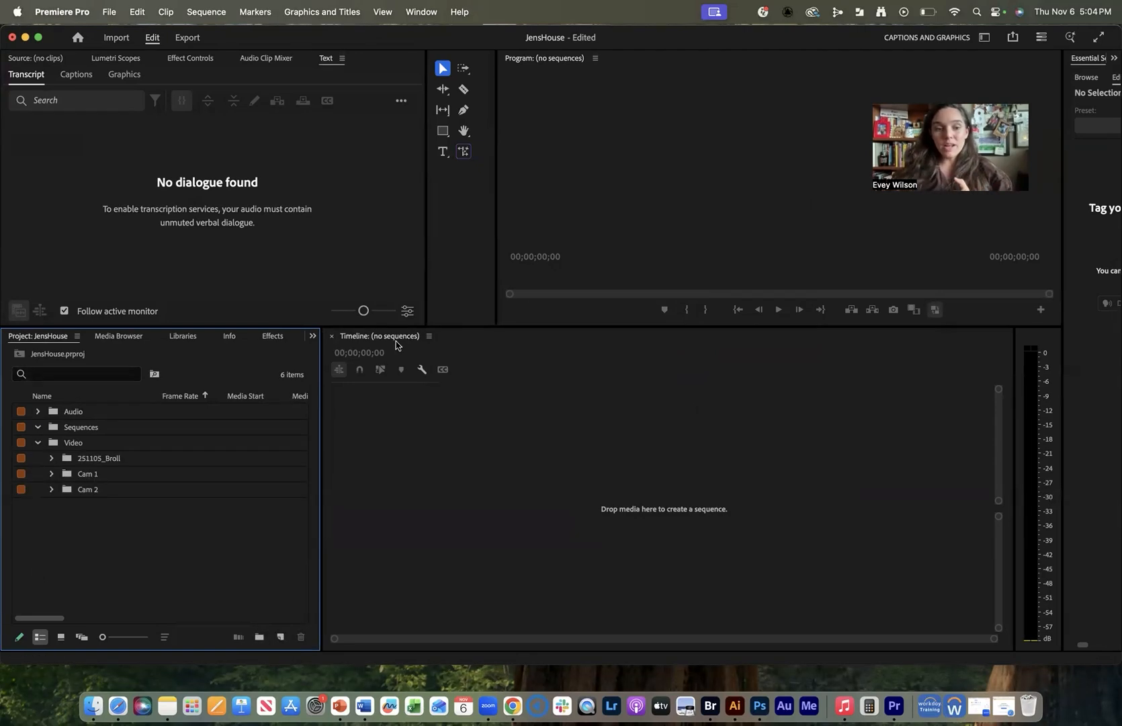
{"action": "left_click", "coordinate": [417, 12]}
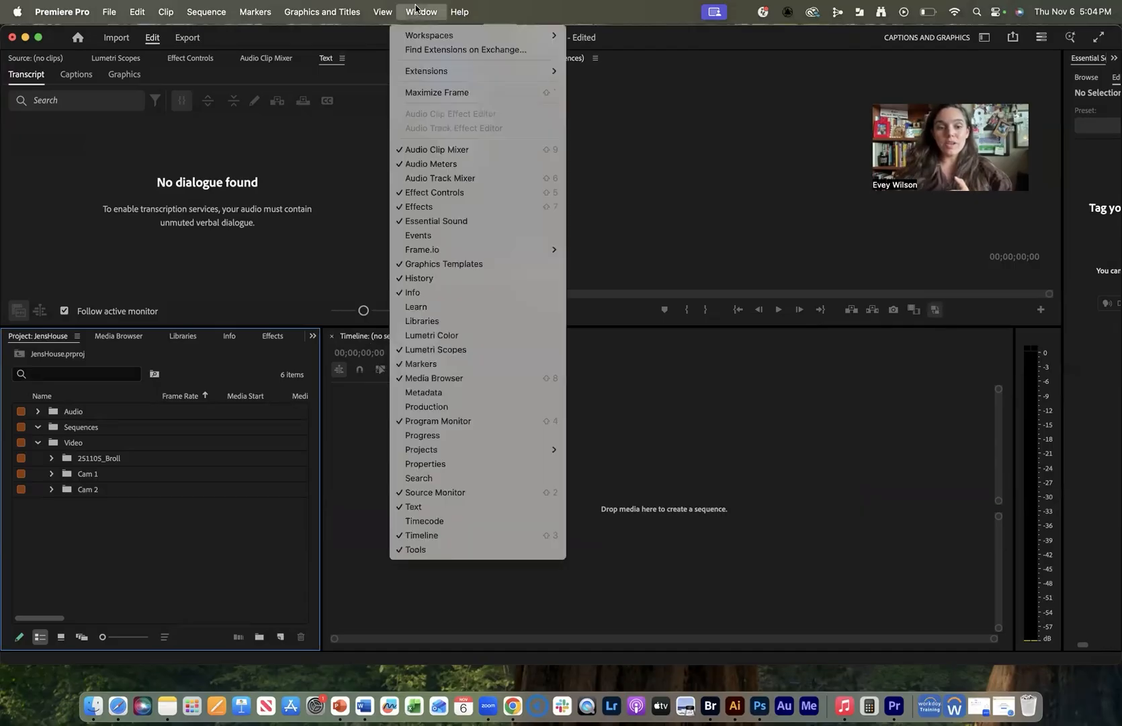
{"action": "left_click", "coordinate": [472, 535]}
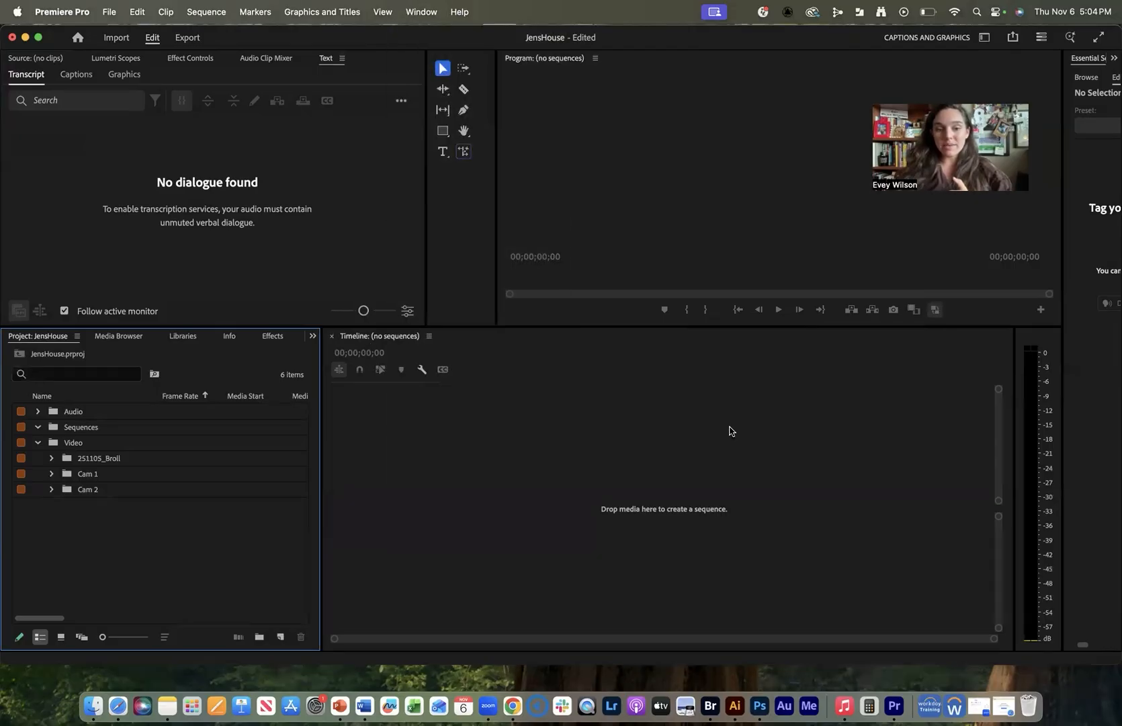
{"action": "left_click", "coordinate": [52, 474]}
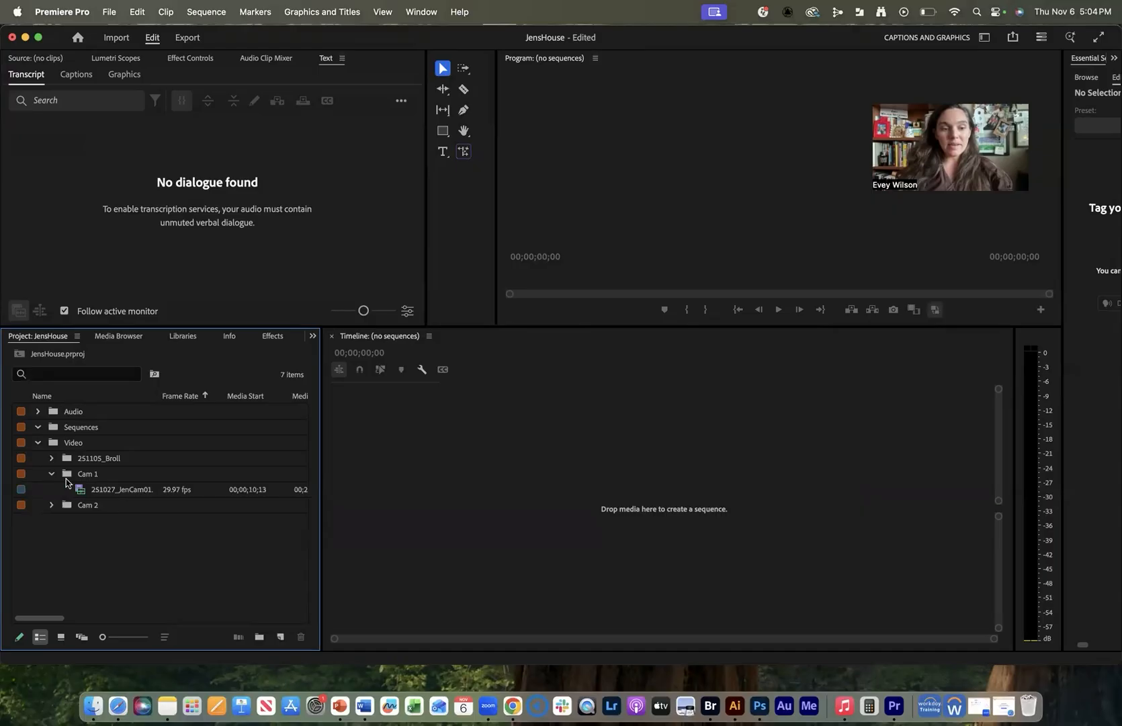
Create a sequence from 251027_JenCam01 and stack the Cam 2 clip above it on V2.
{"action": "left_click", "coordinate": [68, 490]}
{"action": "left_click_drag", "start_coordinate": [68, 493], "coordinate": [586, 471]}
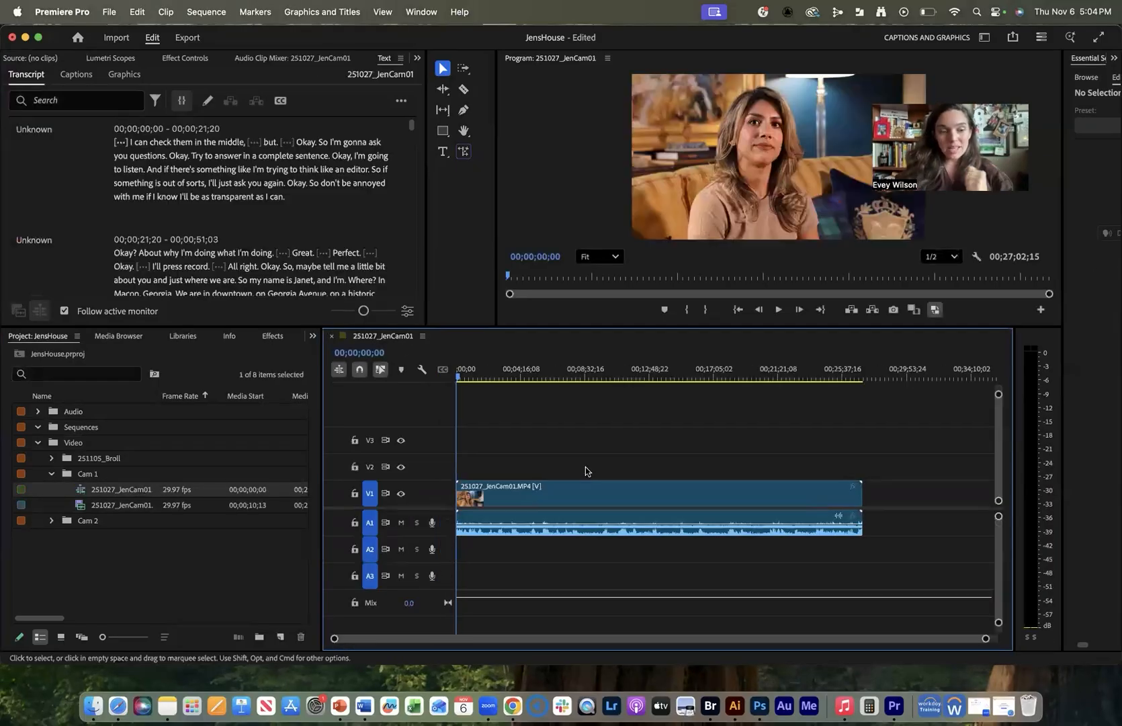
{"action": "left_click", "coordinate": [52, 520]}
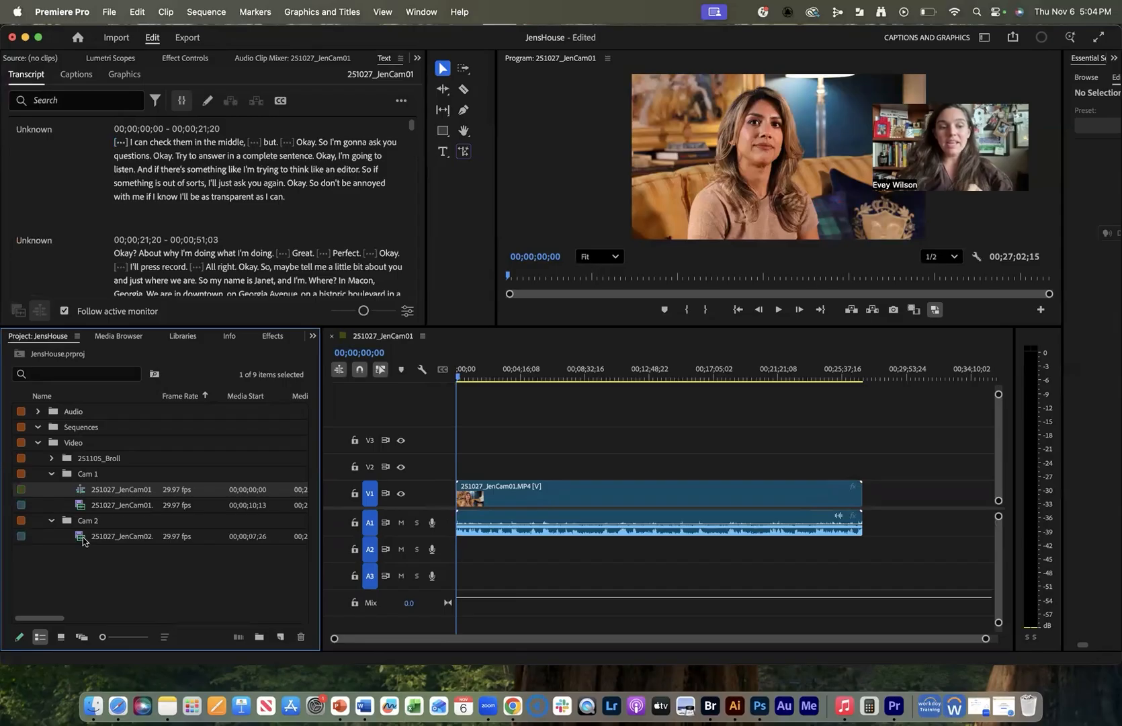
{"action": "left_click_drag", "start_coordinate": [81, 540], "coordinate": [545, 452]}
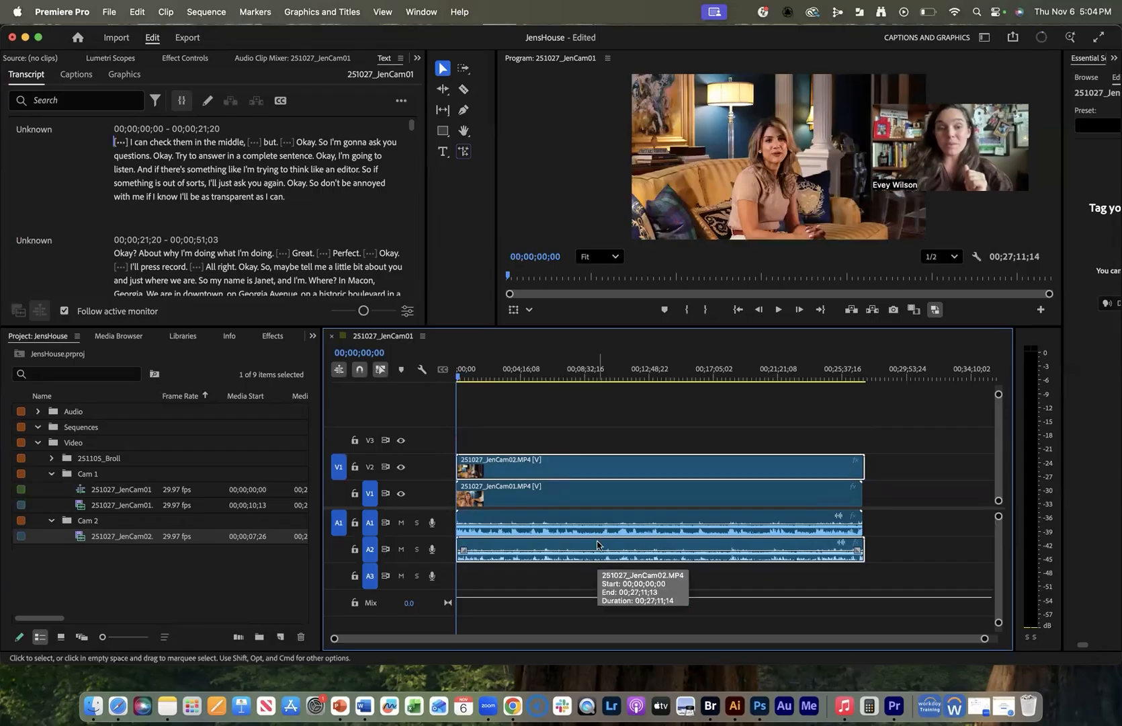
Add the ZOOM WAV recording on A3 and preview 251027_Jen_ZOOM0010_Tr2.WAV.
{"action": "left_click", "coordinate": [37, 411]}
{"action": "left_click_drag", "start_coordinate": [89, 427], "coordinate": [448, 585]}
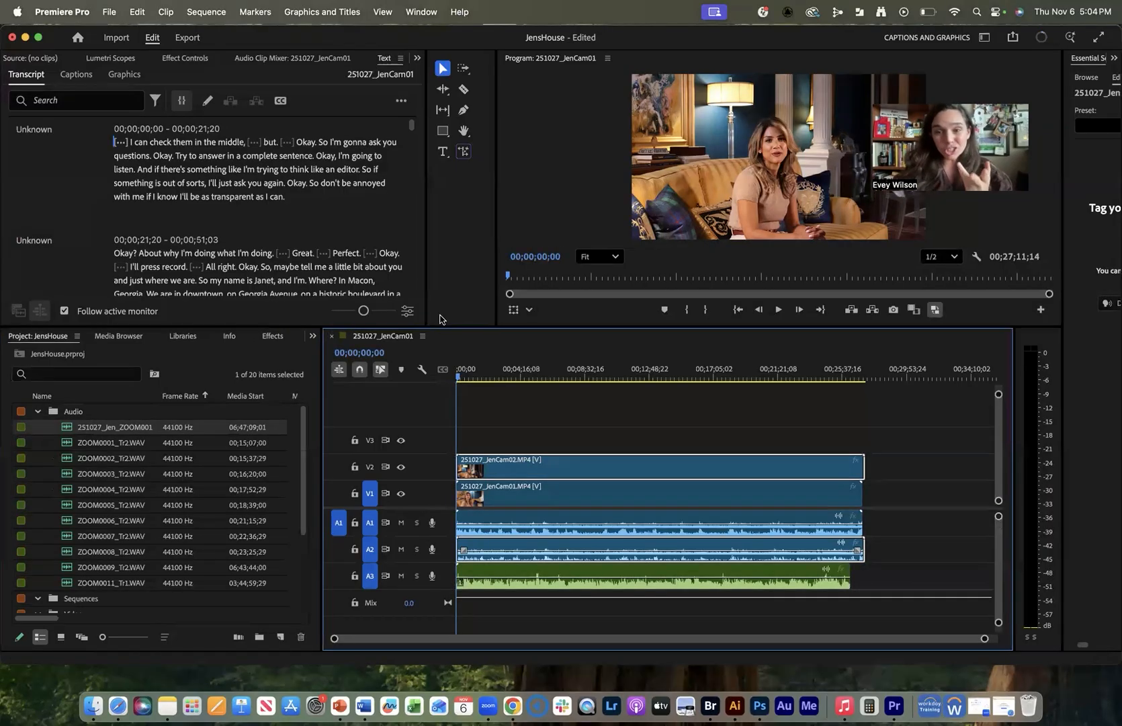
{"action": "double_click", "coordinate": [67, 428]}
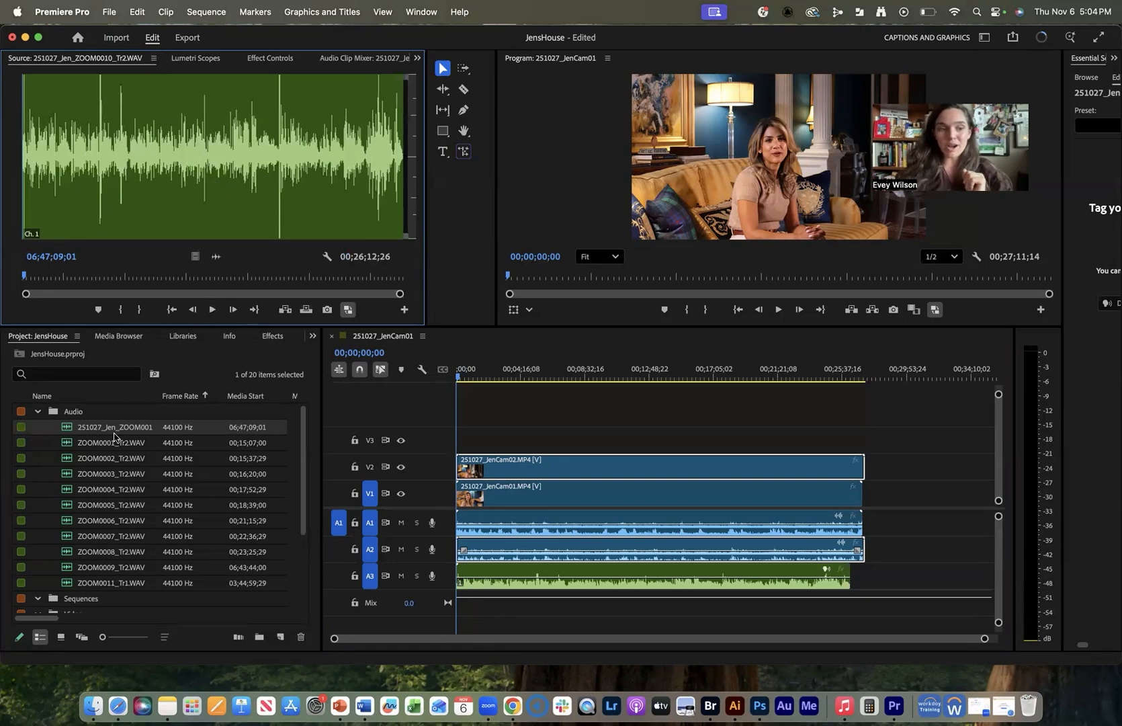
{"action": "left_click", "coordinate": [37, 413]}
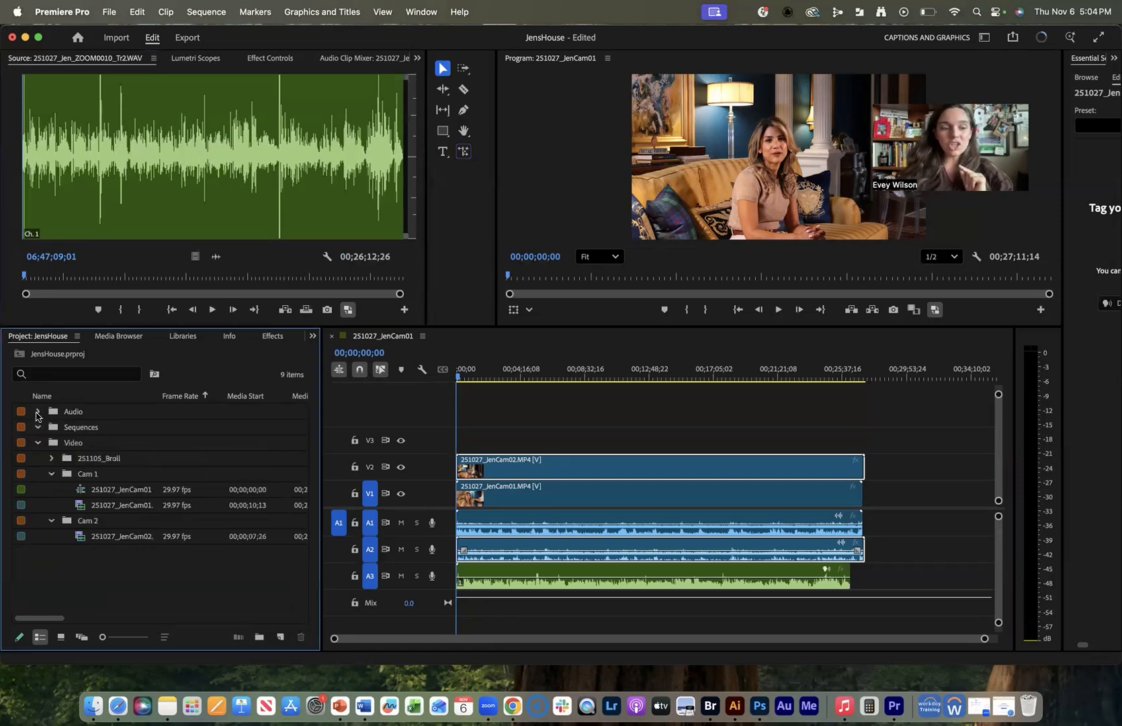
Move the 251027_JenCam01 sequence into the Sequences bin.
{"action": "left_click", "coordinate": [51, 520]}
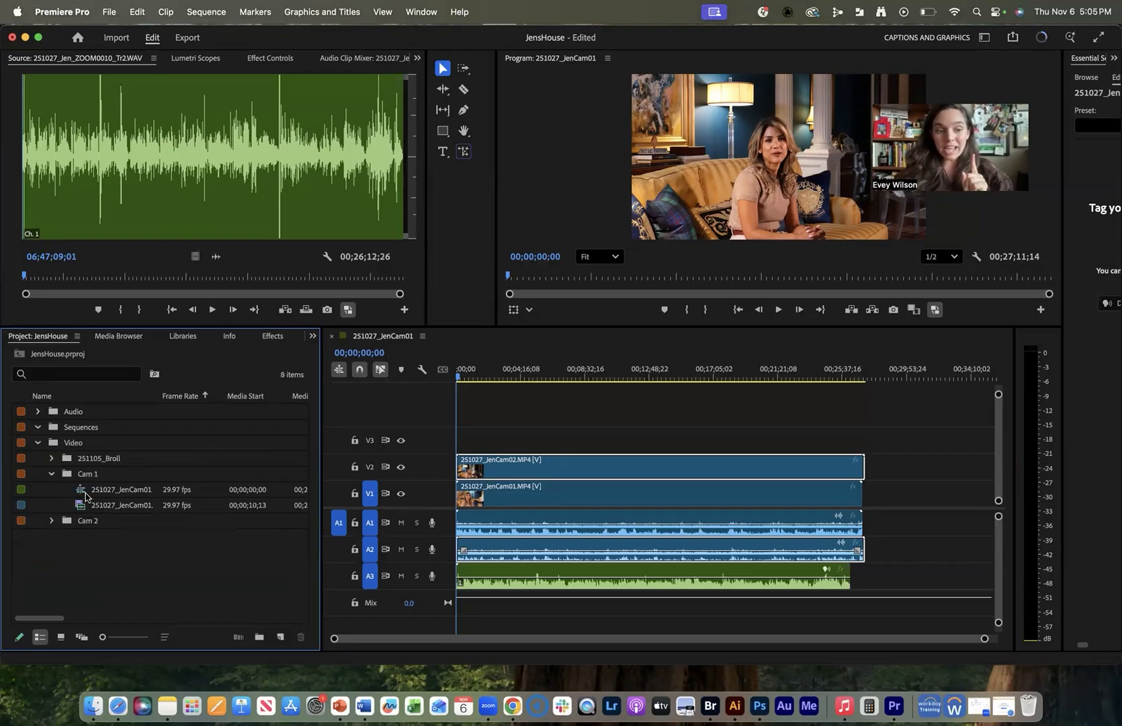
{"action": "left_click", "coordinate": [95, 496]}
{"action": "left_click_drag", "start_coordinate": [92, 492], "coordinate": [101, 431]}
{"action": "left_click", "coordinate": [51, 490]}
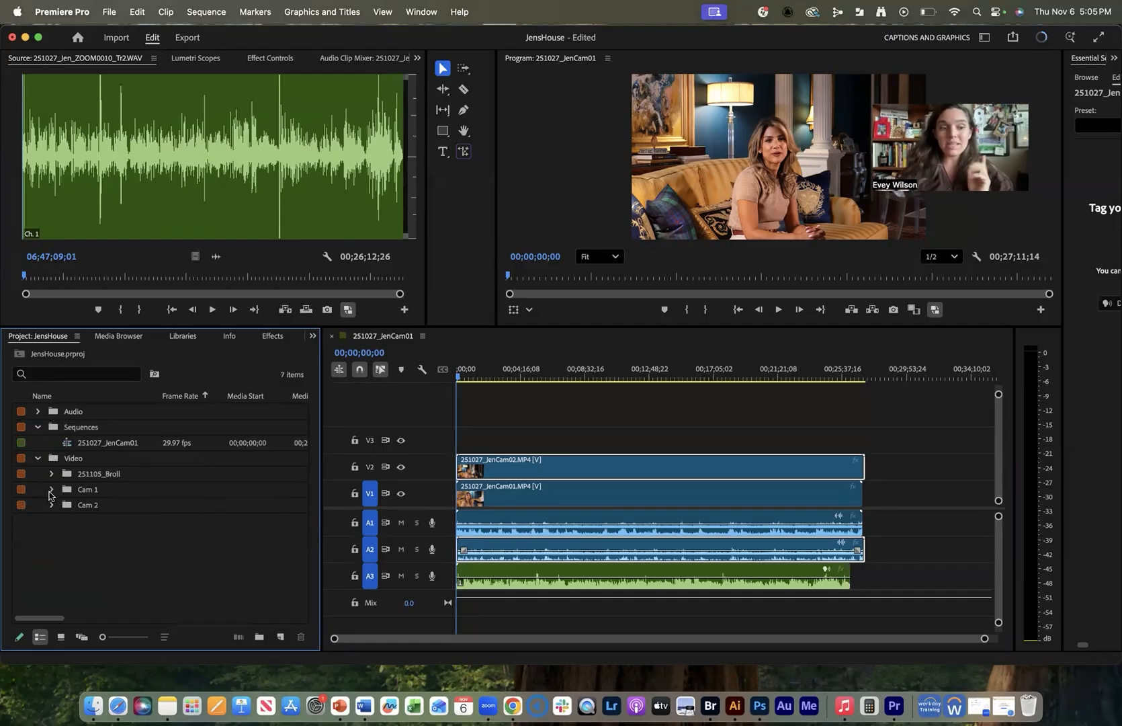
Duplicate the 251027_JenCam01 sequence and name the copy Draft 1.
{"action": "left_click", "coordinate": [73, 442]}
{"action": "right_click", "coordinate": [67, 446]}
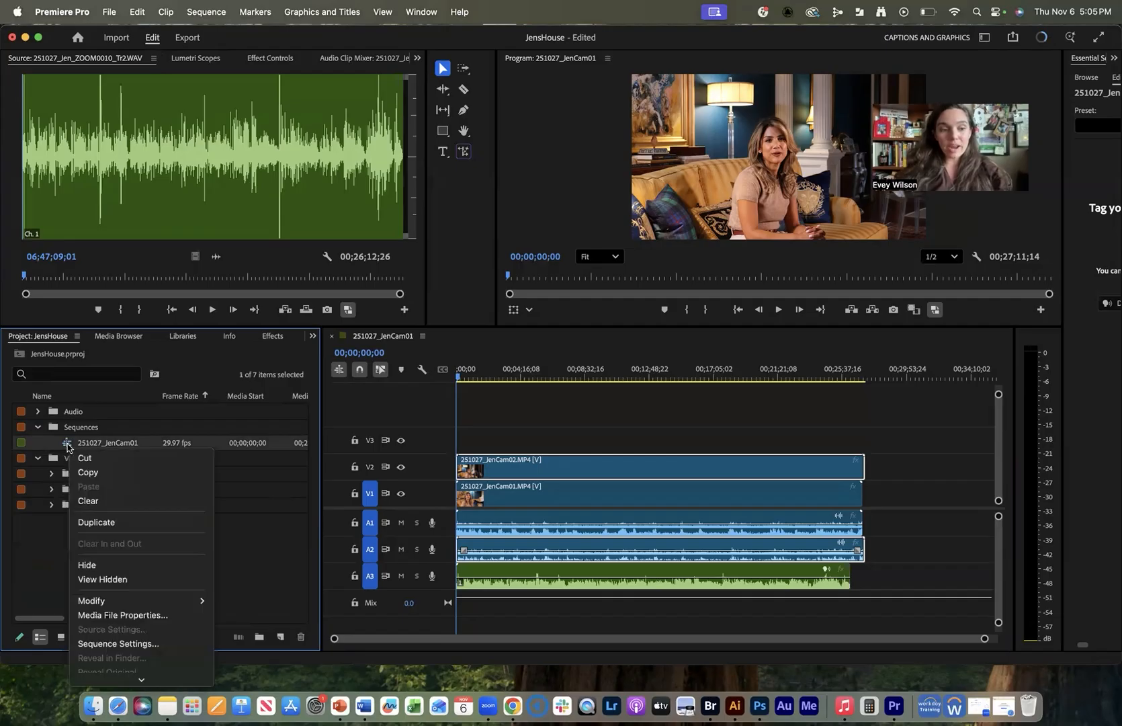
{"action": "left_click", "coordinate": [98, 523]}
{"action": "left_click", "coordinate": [112, 459]}
{"action": "type", "text": "Draft"}
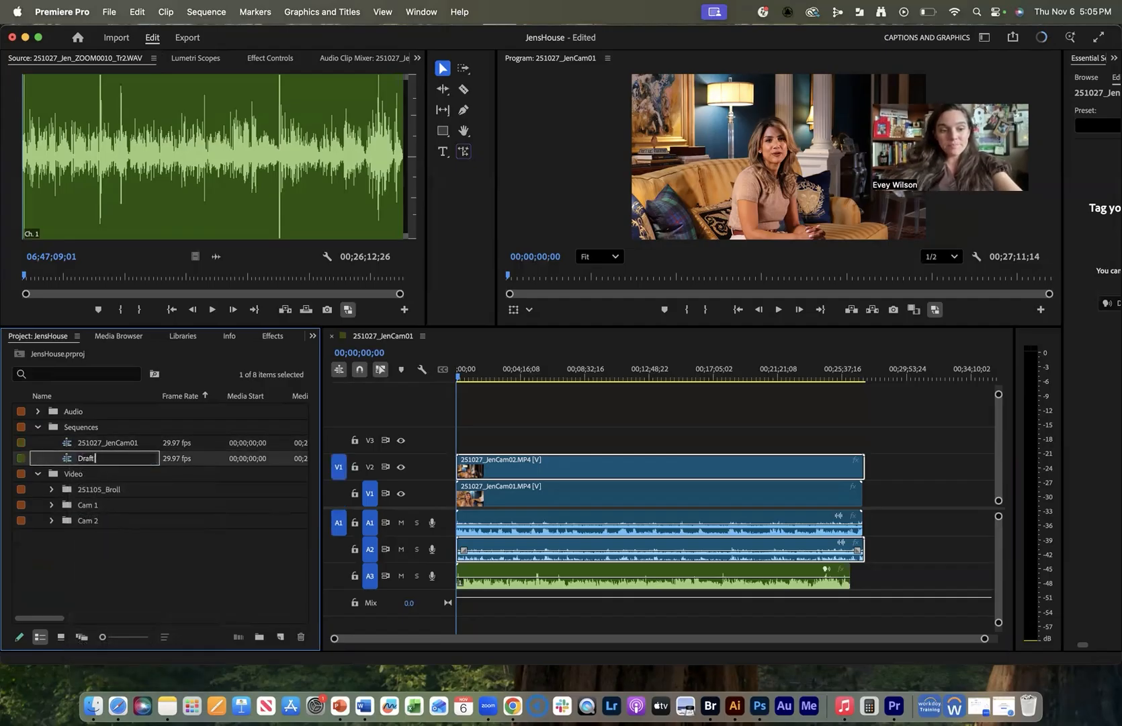
{"action": "type", "text": " 1"}
{"action": "key", "text": "Tab"}
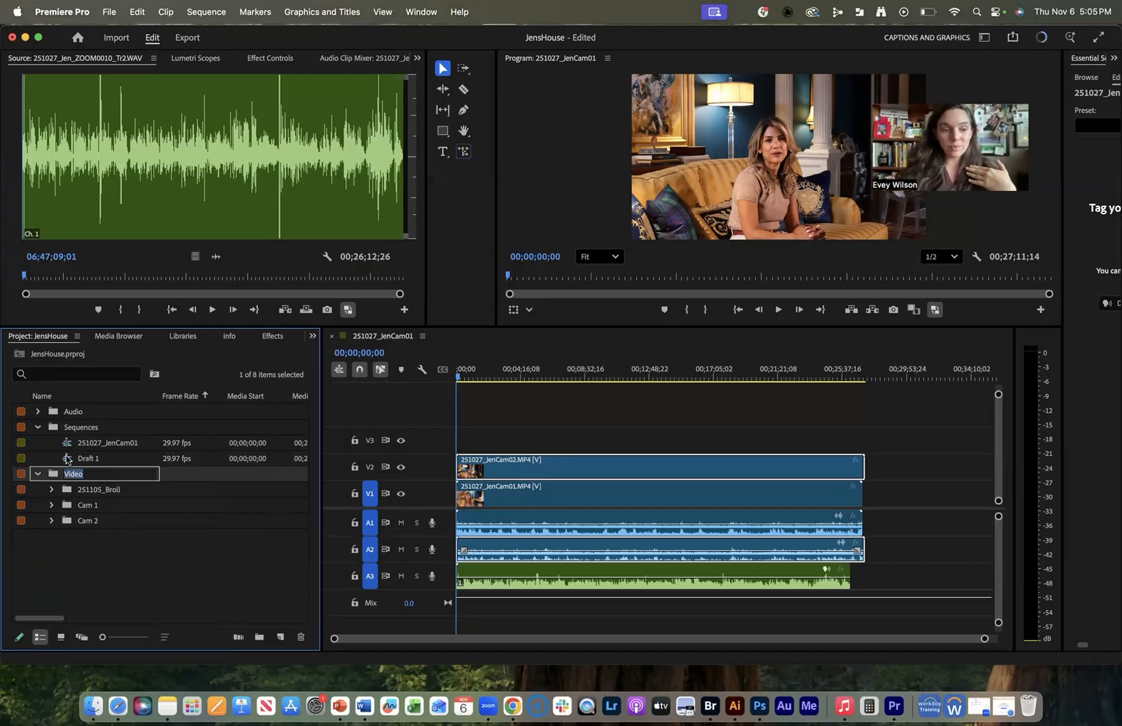
Delete all clips from Draft 1, then return to the 251027_JenCam01 sequence.
{"action": "double_click", "coordinate": [69, 460]}
{"action": "left_click_drag", "start_coordinate": [649, 436], "coordinate": [626, 607]}
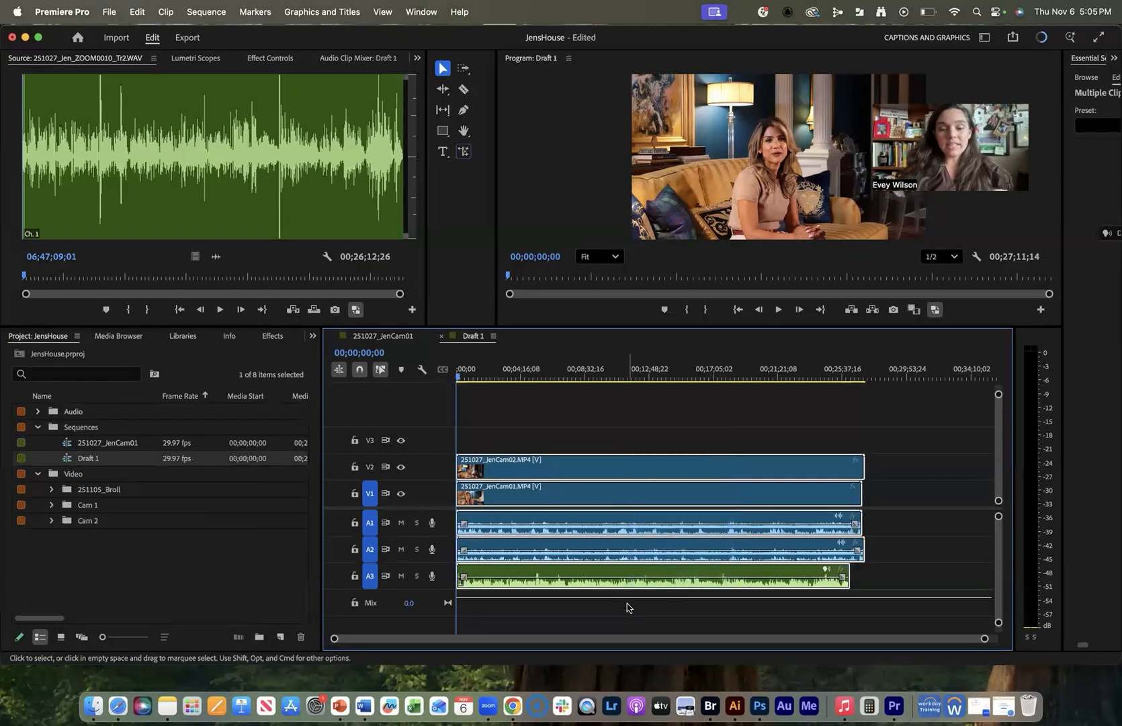
{"action": "key", "text": "Delete"}
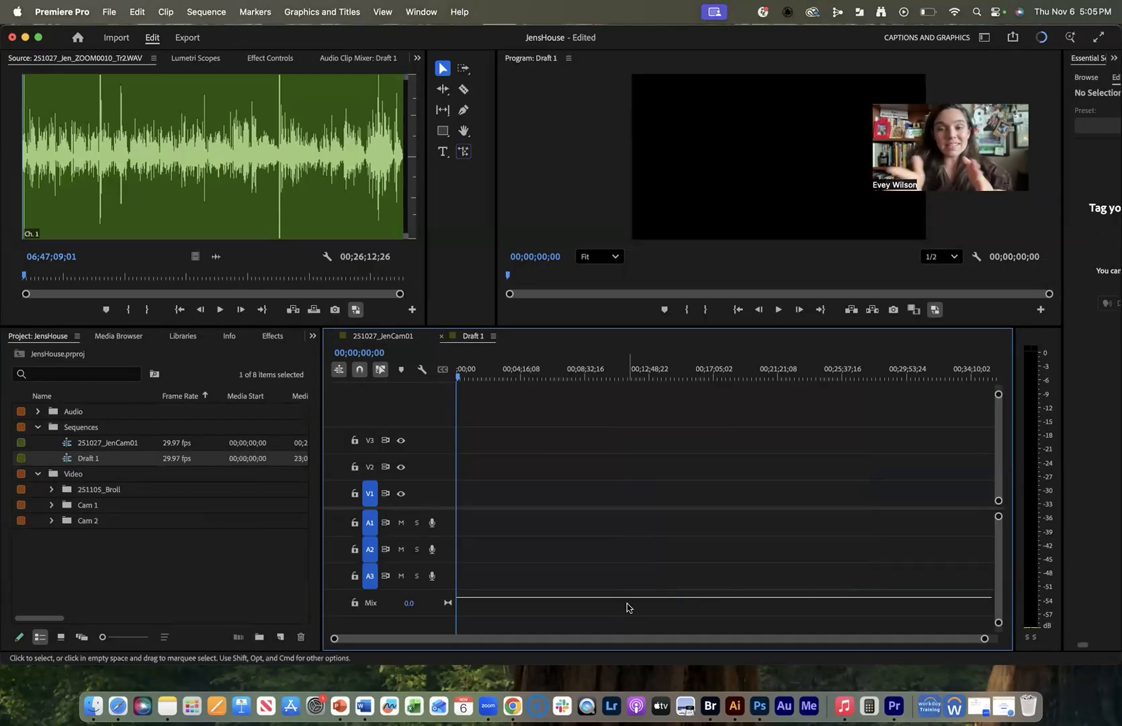
{"action": "left_click", "coordinate": [402, 336]}
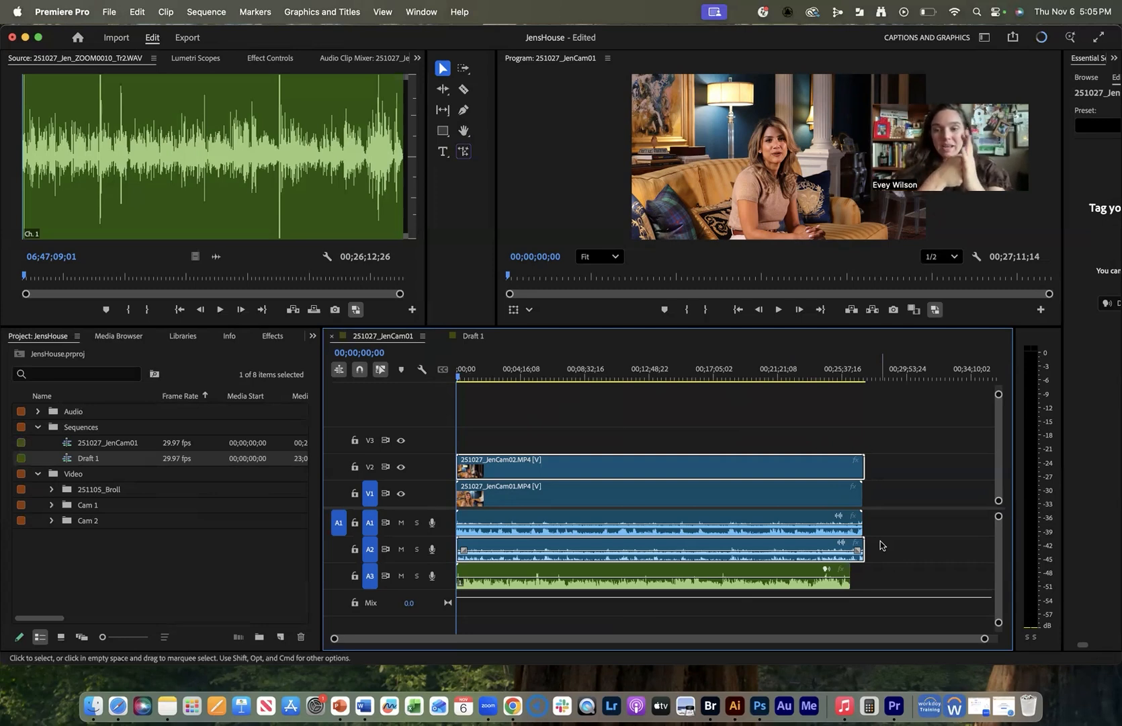
Synchronize all five clips in the sequence by audio, using track channel 1.
{"action": "left_click", "coordinate": [833, 437]}
{"action": "left_click_drag", "start_coordinate": [702, 420], "coordinate": [691, 613]}
{"action": "right_click", "coordinate": [699, 469]}
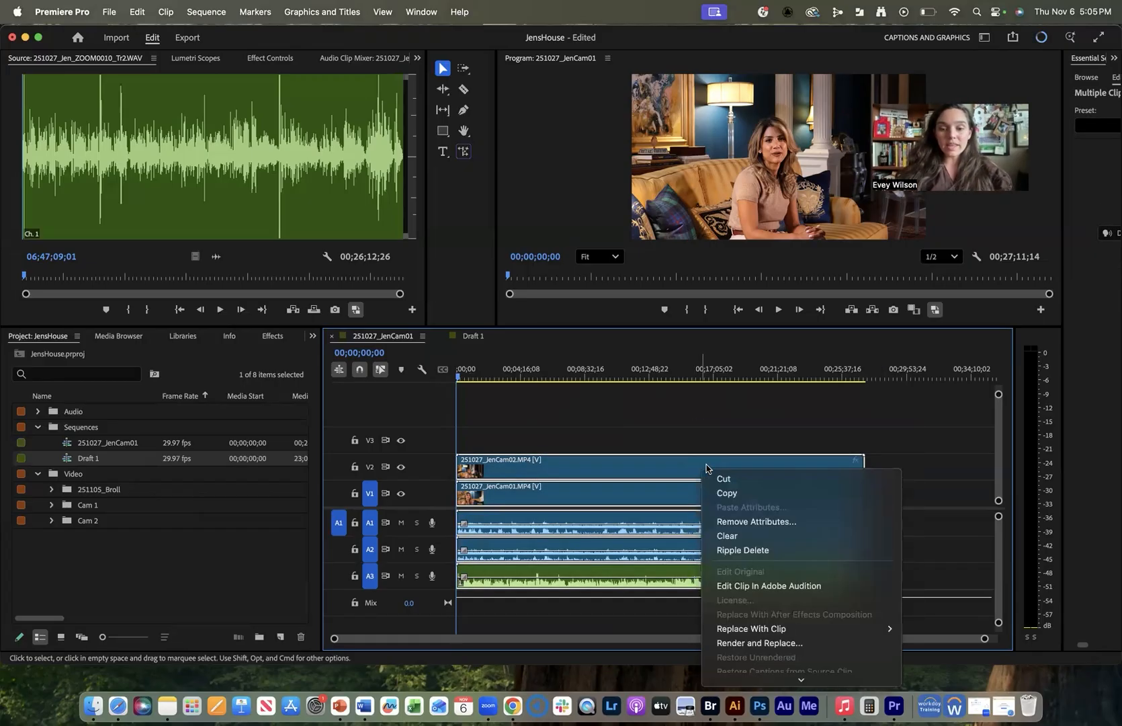
{"action": "scroll", "coordinate": [781, 529], "scroll_direction": "down", "scroll_amount": 5}
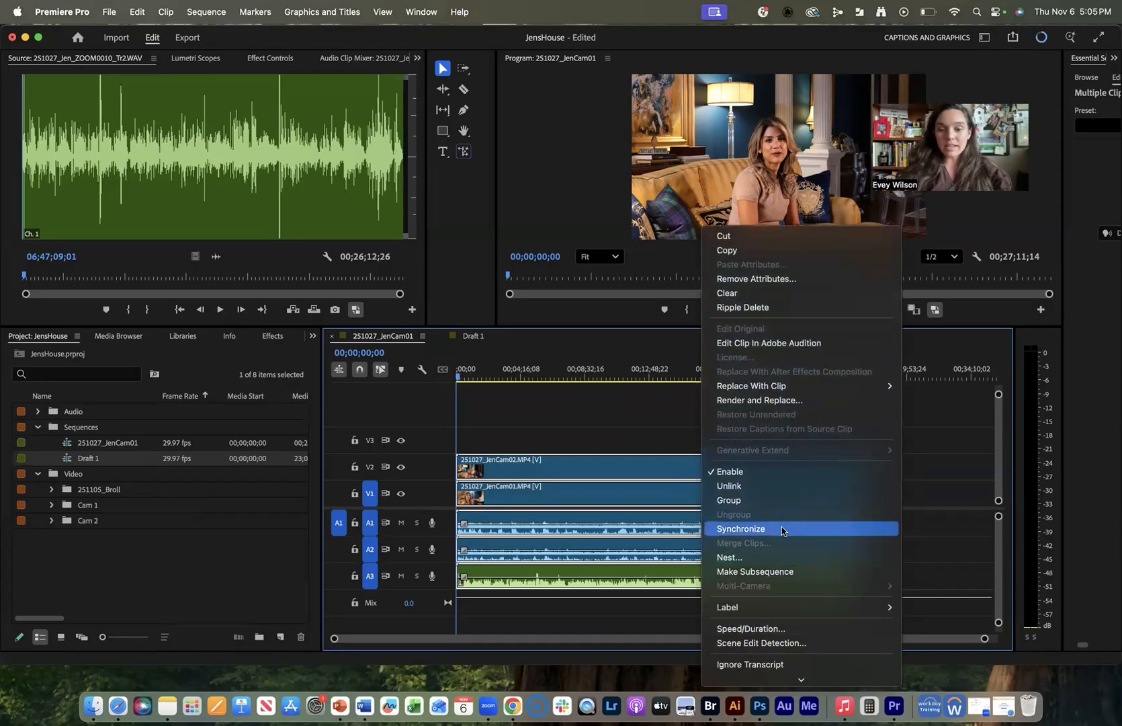
{"action": "left_click", "coordinate": [781, 530]}
{"action": "left_click", "coordinate": [478, 384]}
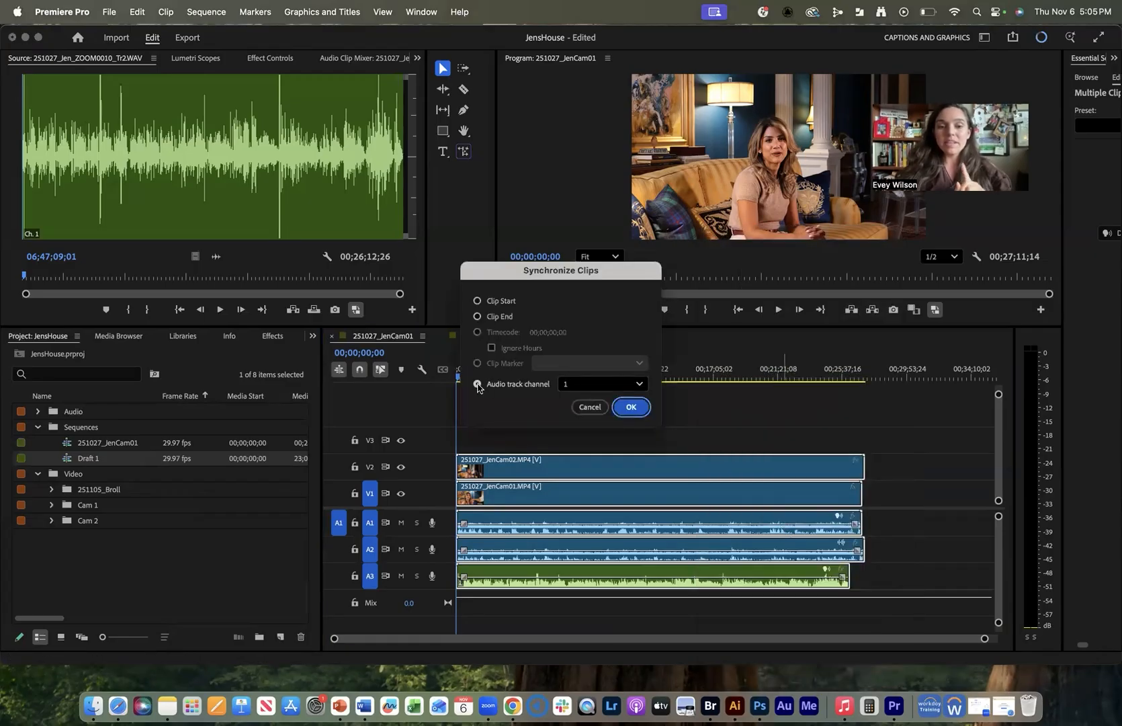
{"action": "left_click", "coordinate": [633, 407]}
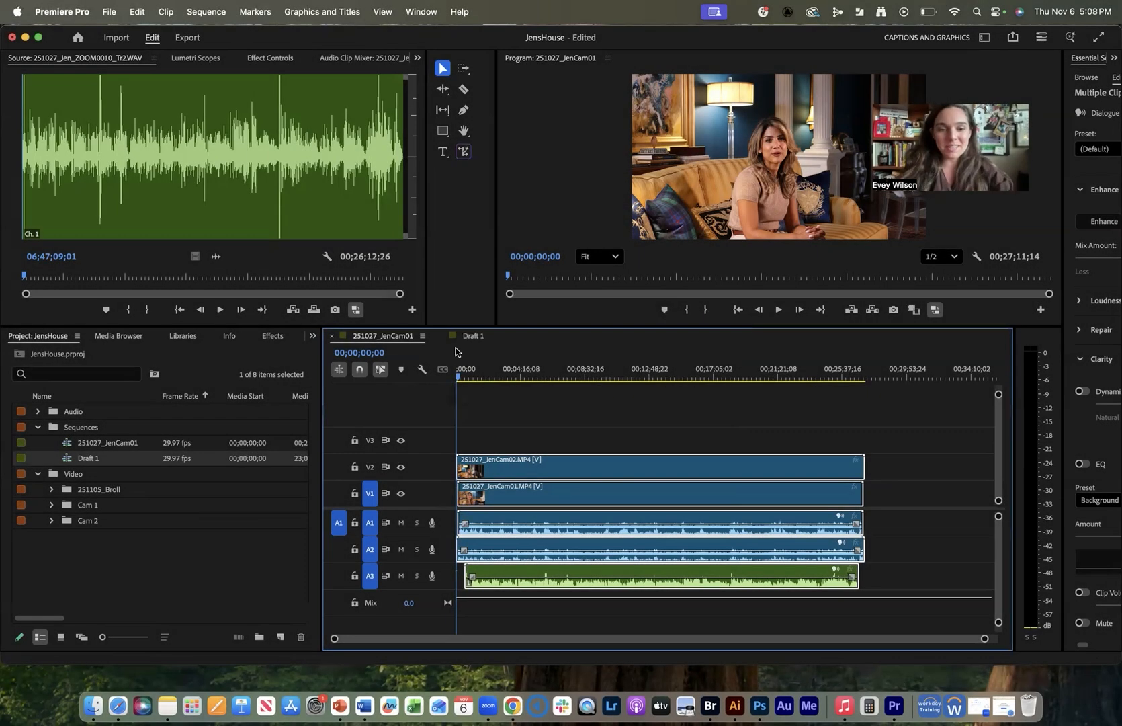
Play the sequence from 00;05;10;04 to check the audio sync.
{"action": "left_click", "coordinate": [534, 369]}
{"action": "key", "text": "space"}
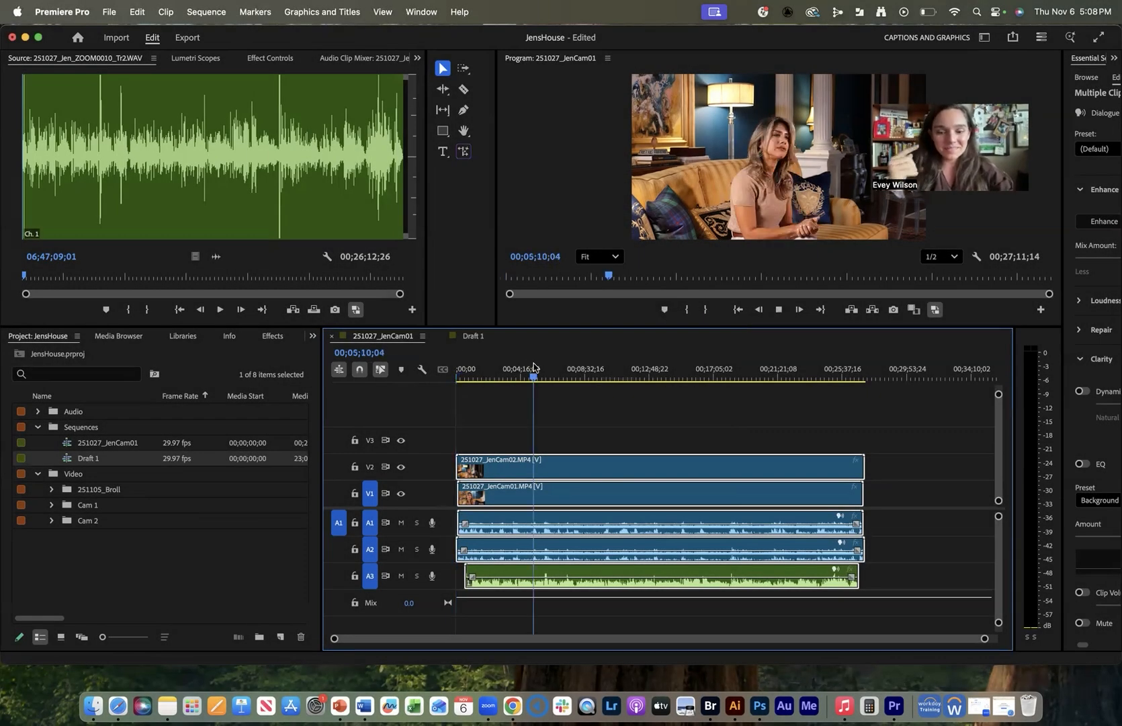
{"action": "key", "text": "XF86AudioRaiseVolume"}
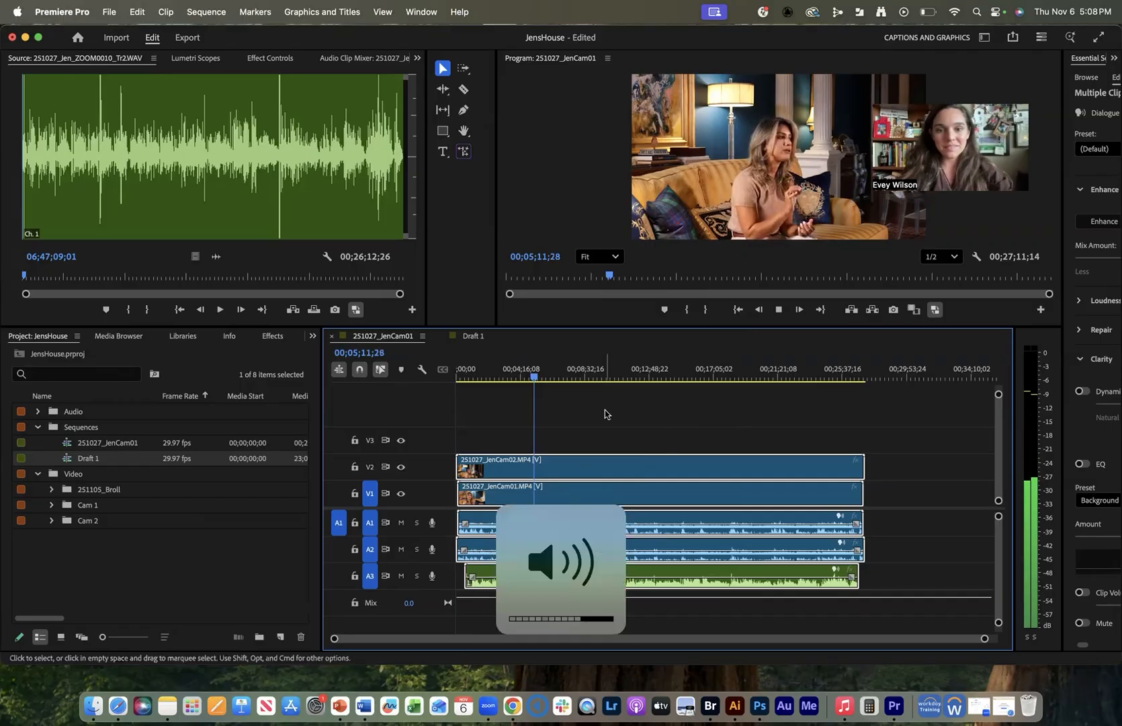
{"action": "key", "text": "space"}
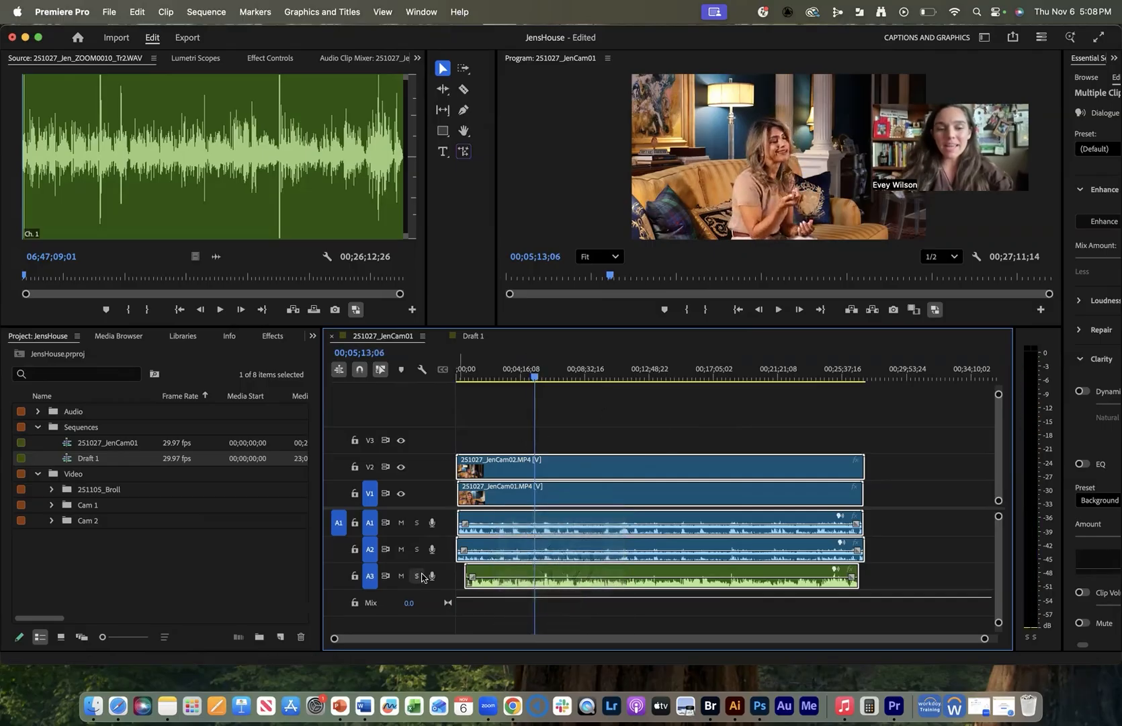
Solo the ZOOM track A3 and play back to hear it alone.
{"action": "left_click", "coordinate": [417, 576]}
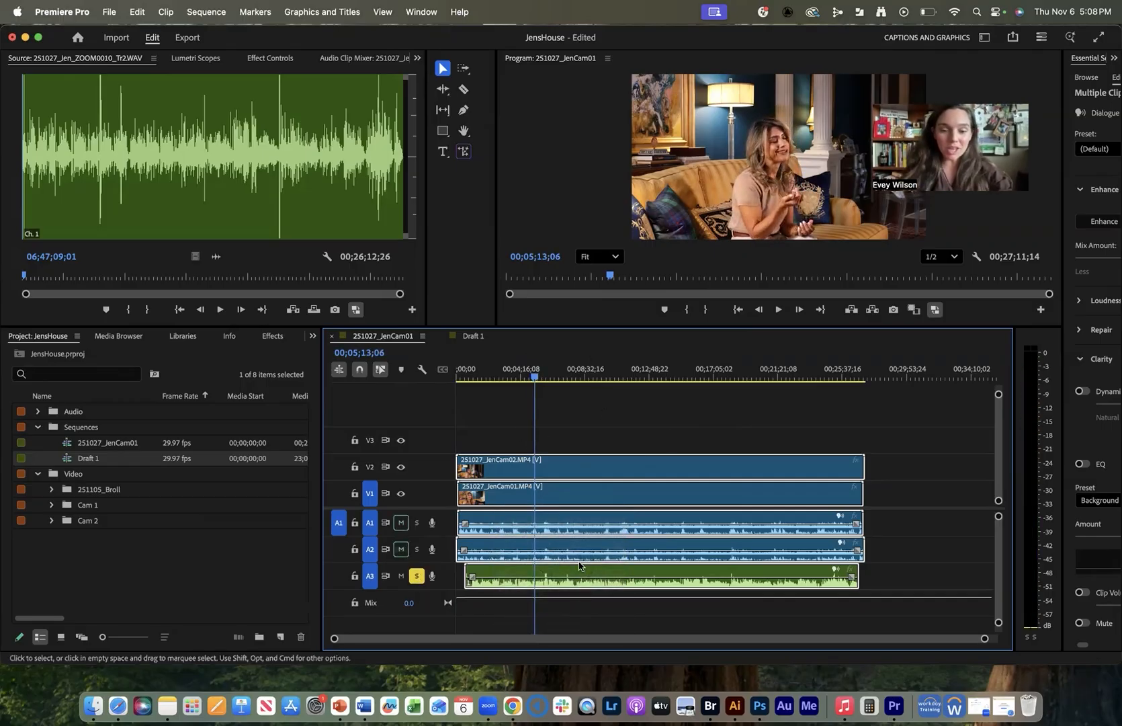
{"action": "key", "text": "space"}
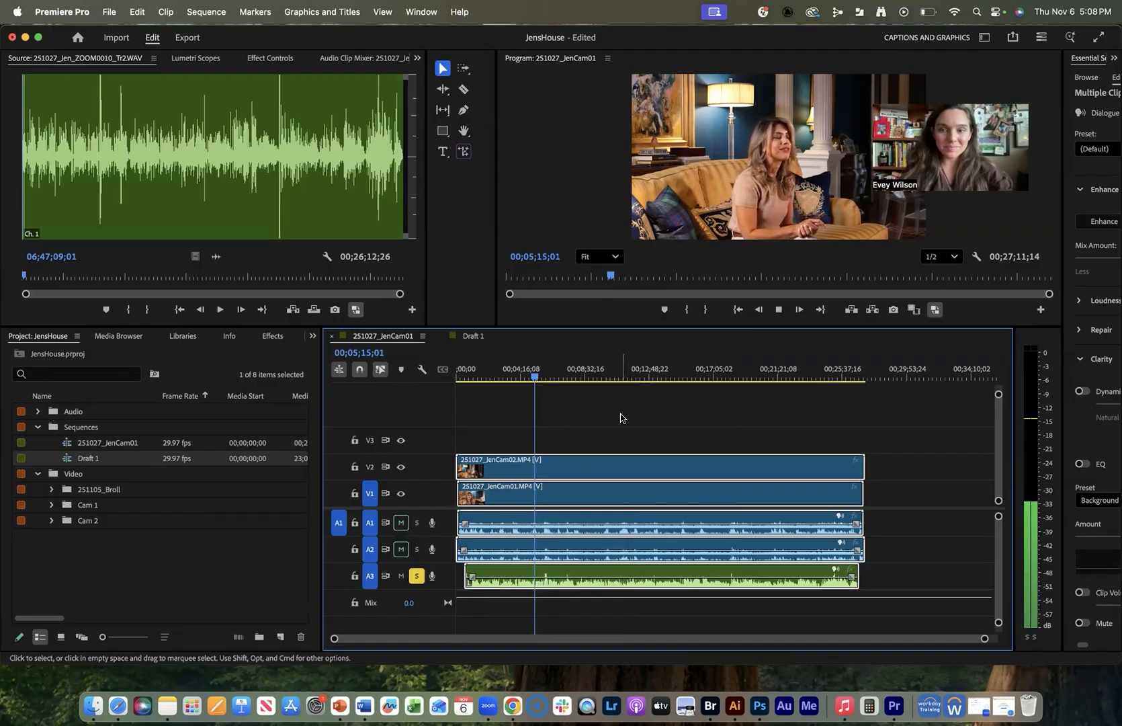
{"action": "key", "text": "space"}
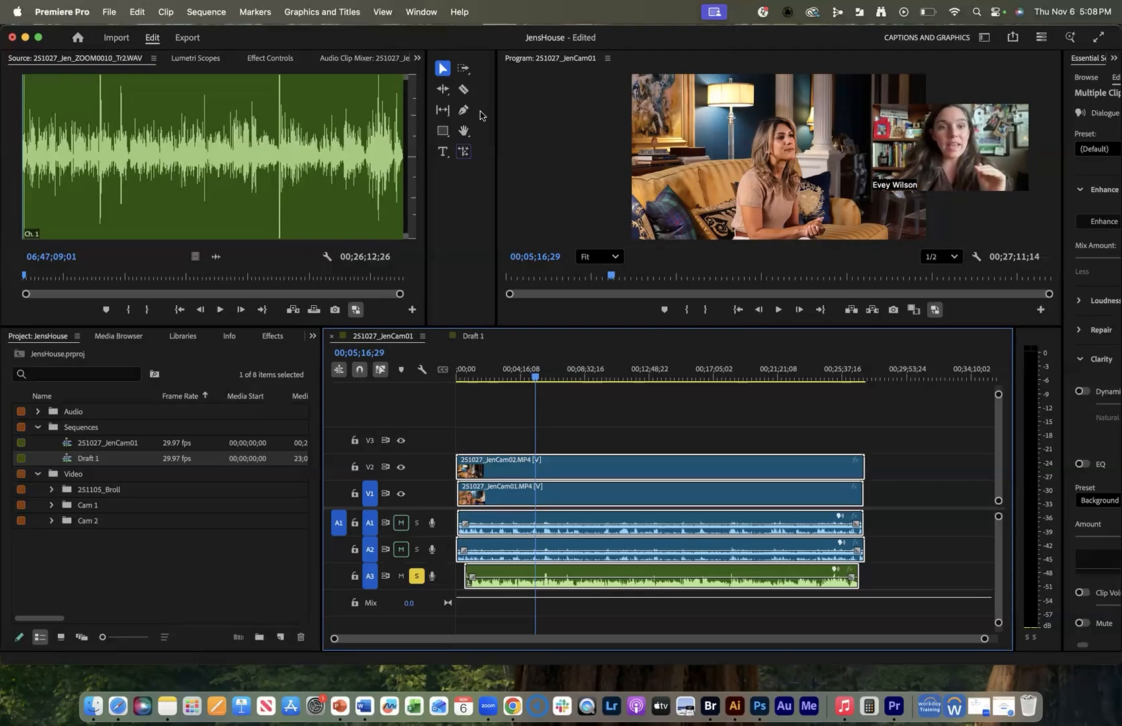
{"action": "left_click_drag", "start_coordinate": [272, 38], "coordinate": [283, 55]}
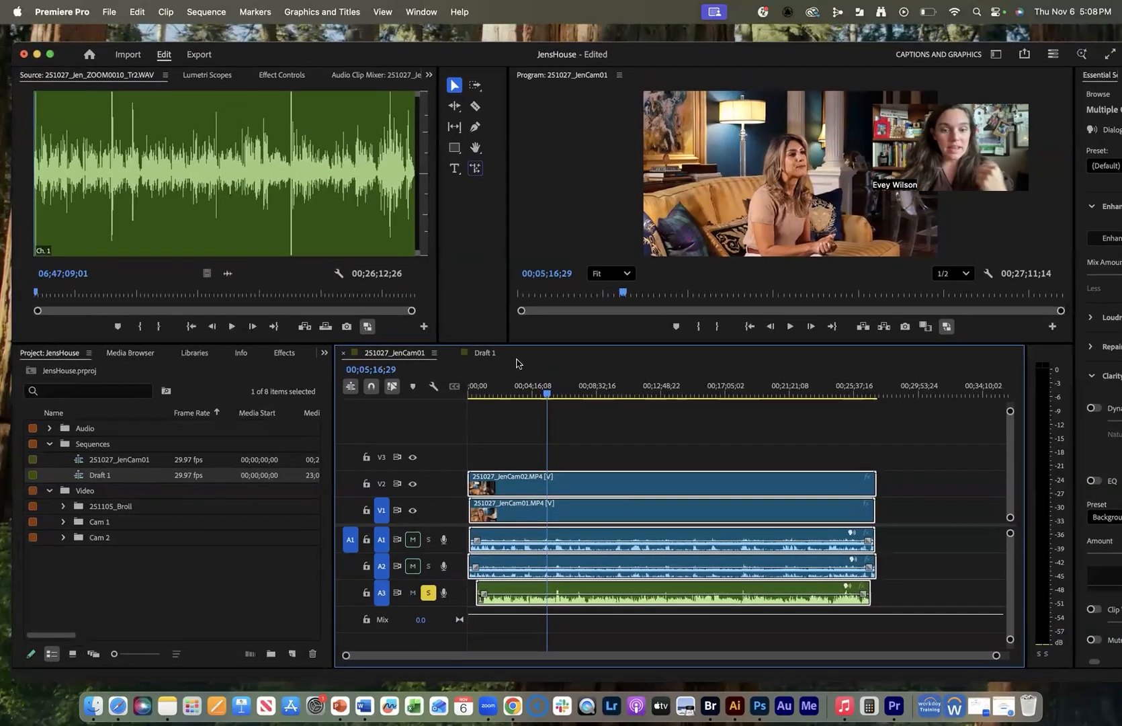
Switch to the Captions and Graphics workspace and show the Text transcript panel.
{"action": "left_click", "coordinate": [422, 11]}
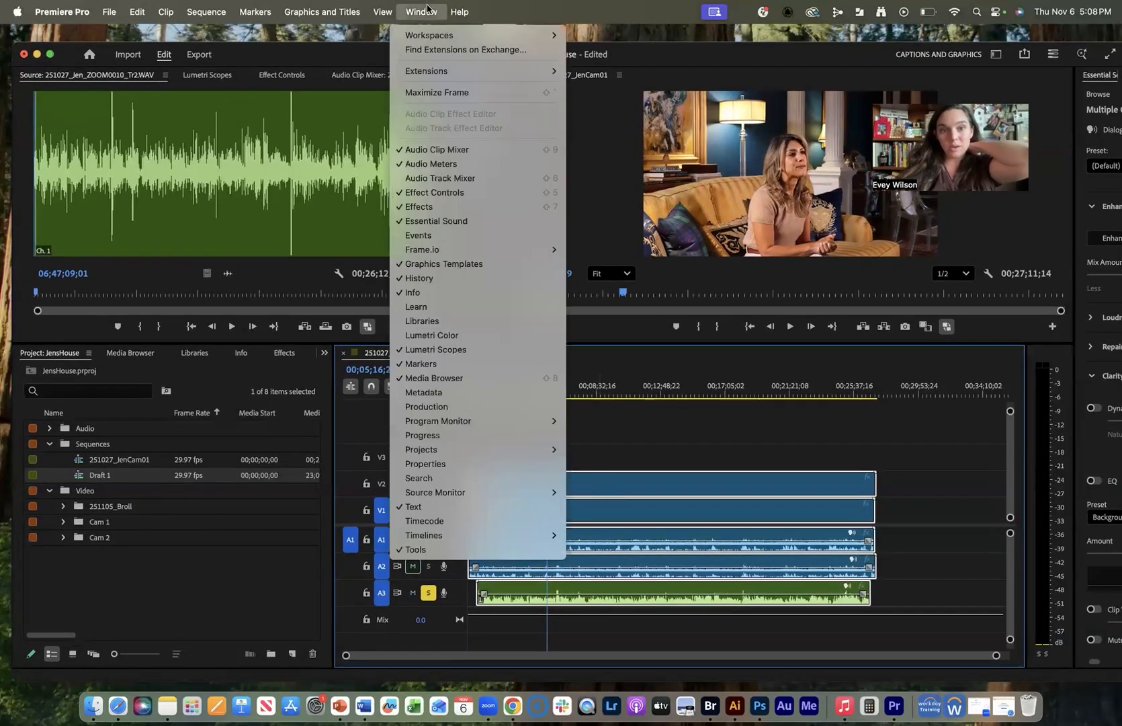
{"action": "mouse_move", "coordinate": [437, 37]}
{"action": "left_click", "coordinate": [431, 11]}
{"action": "left_click", "coordinate": [431, 11]}
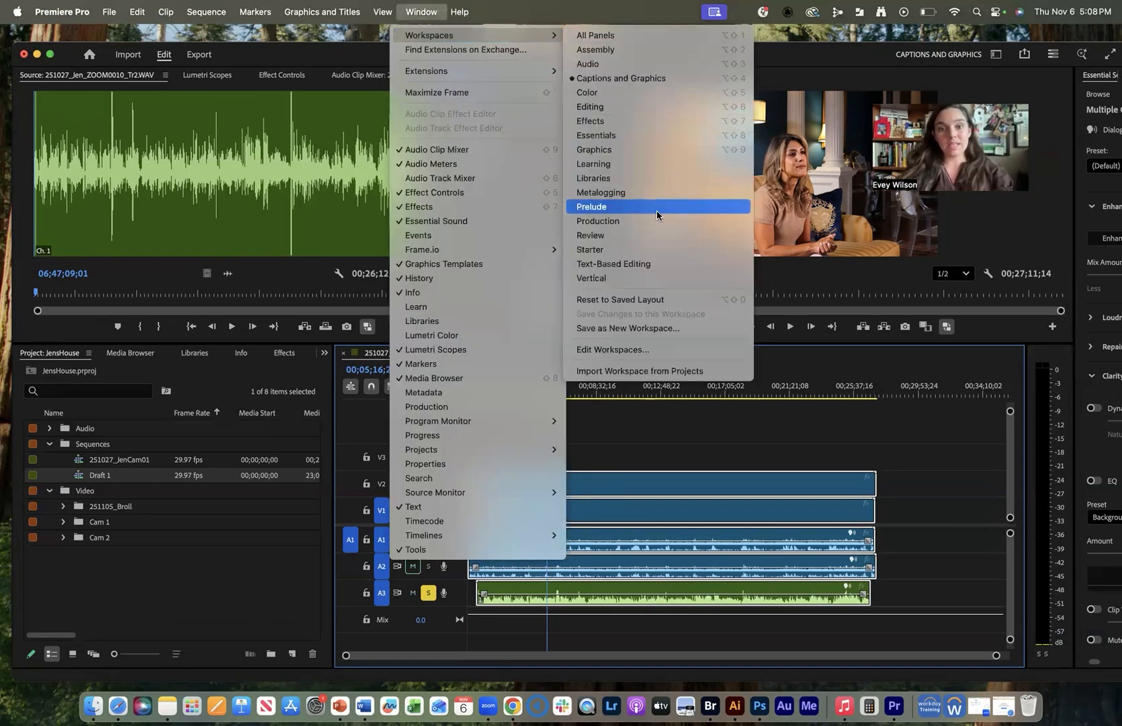
{"action": "left_click", "coordinate": [621, 78]}
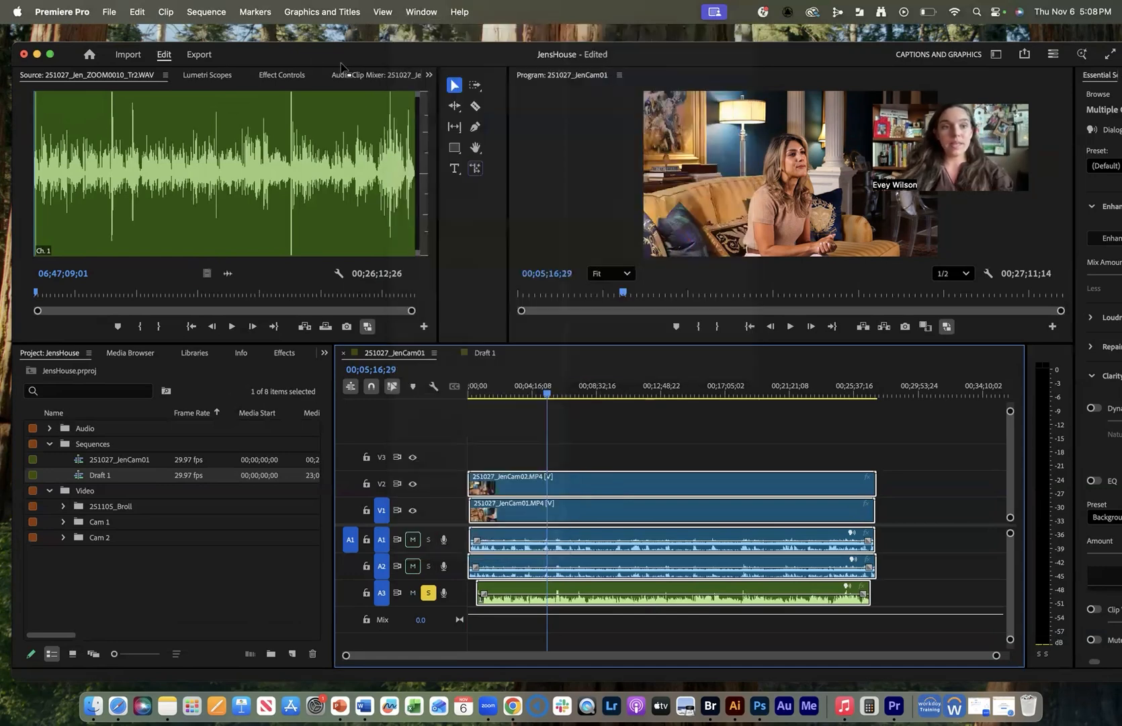
{"action": "left_click", "coordinate": [429, 105]}
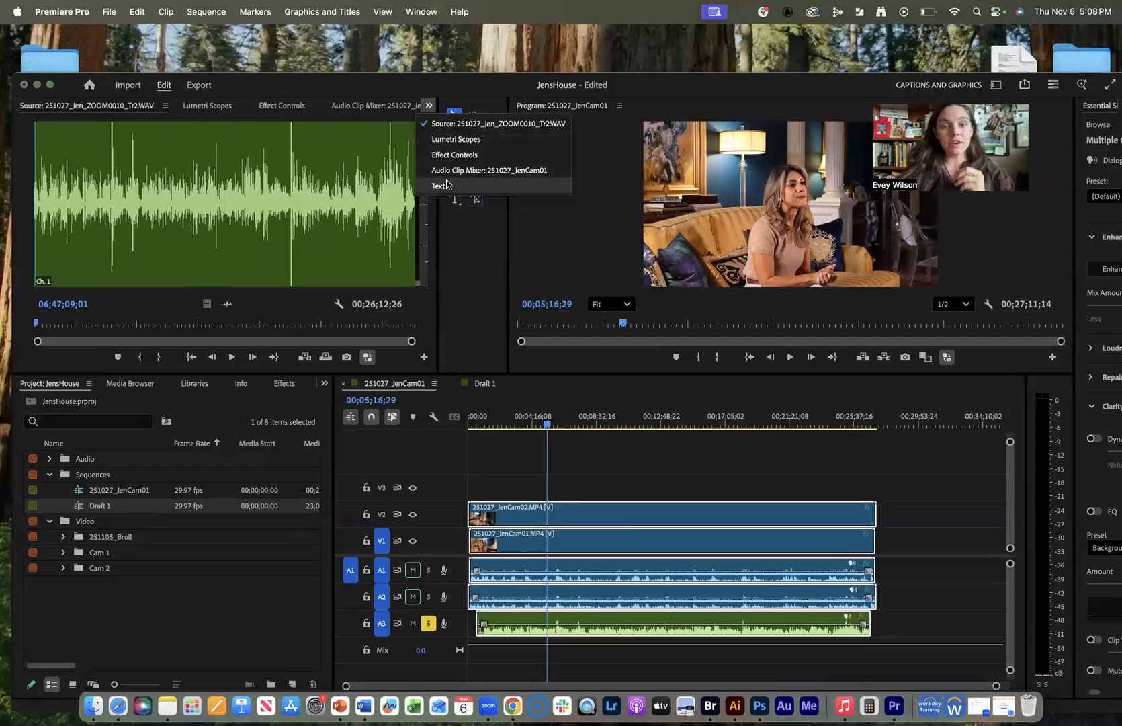
{"action": "left_click", "coordinate": [433, 185]}
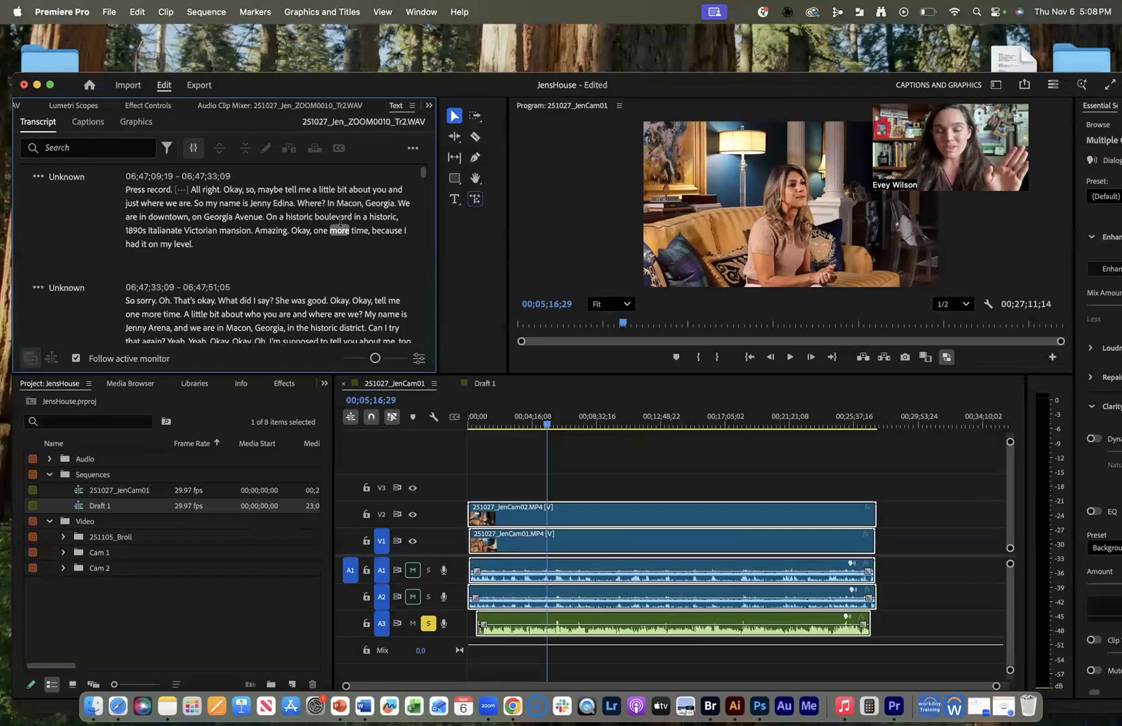
Open the camera 2 clip from V2 in the Source monitor and show its transcript.
{"action": "left_click", "coordinate": [37, 180]}
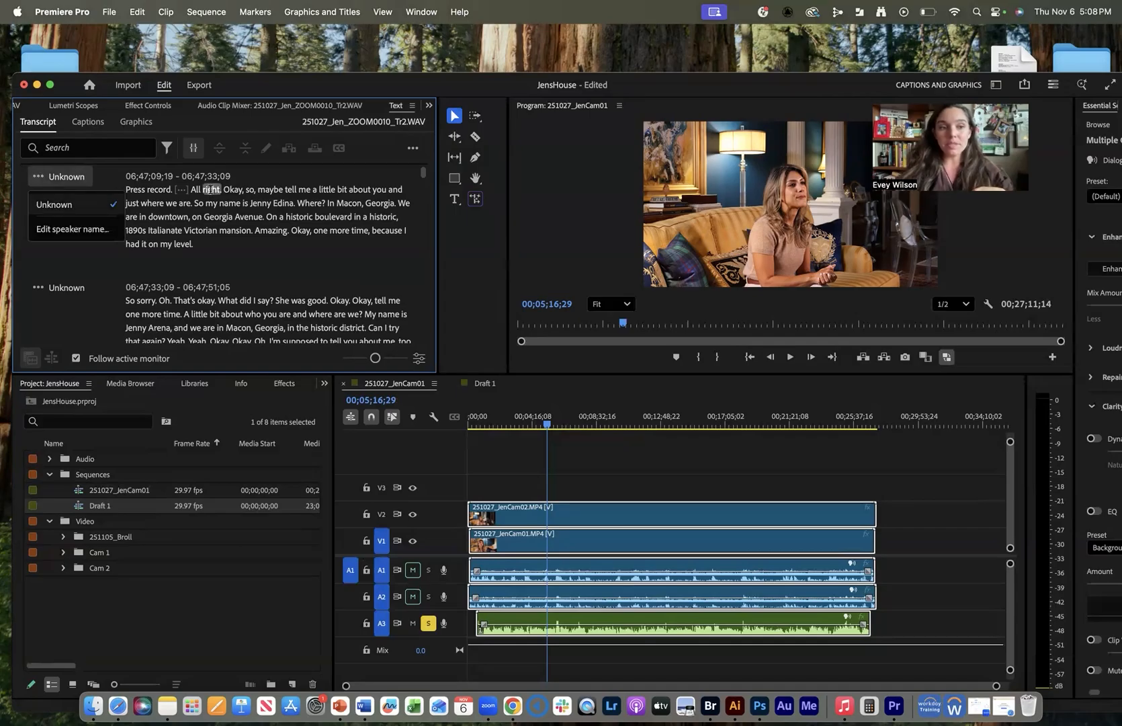
{"action": "left_click", "coordinate": [36, 179]}
{"action": "left_click", "coordinate": [35, 178]}
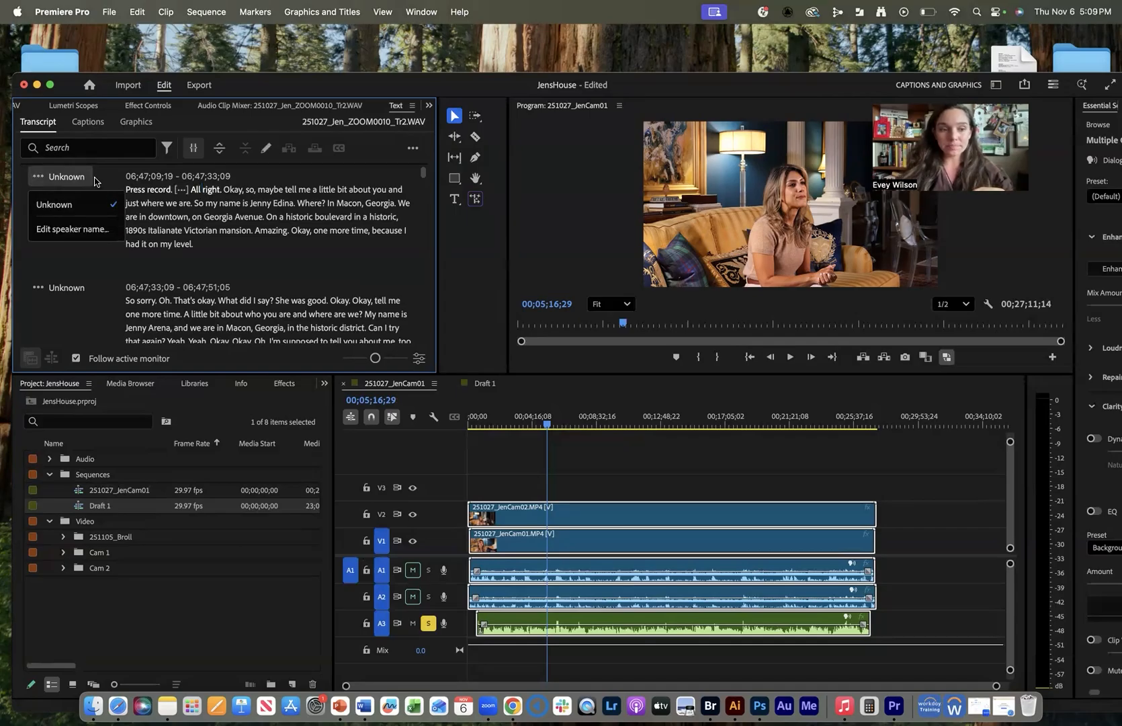
{"action": "left_click", "coordinate": [571, 507]}
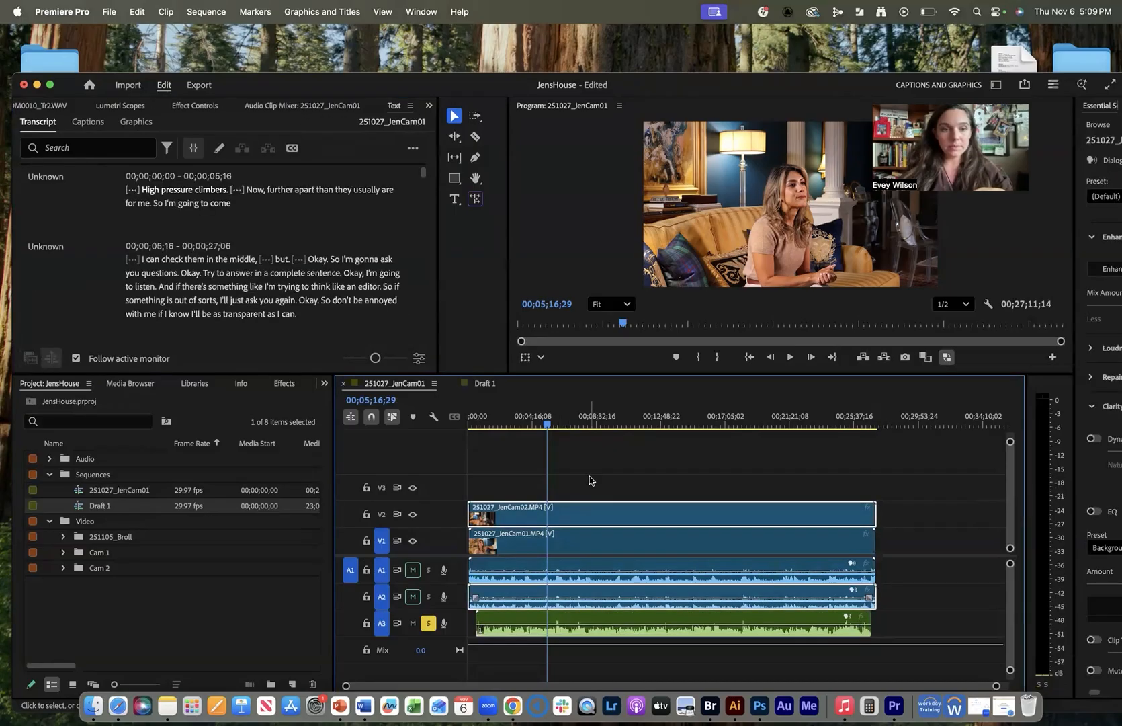
{"action": "left_click", "coordinate": [592, 465]}
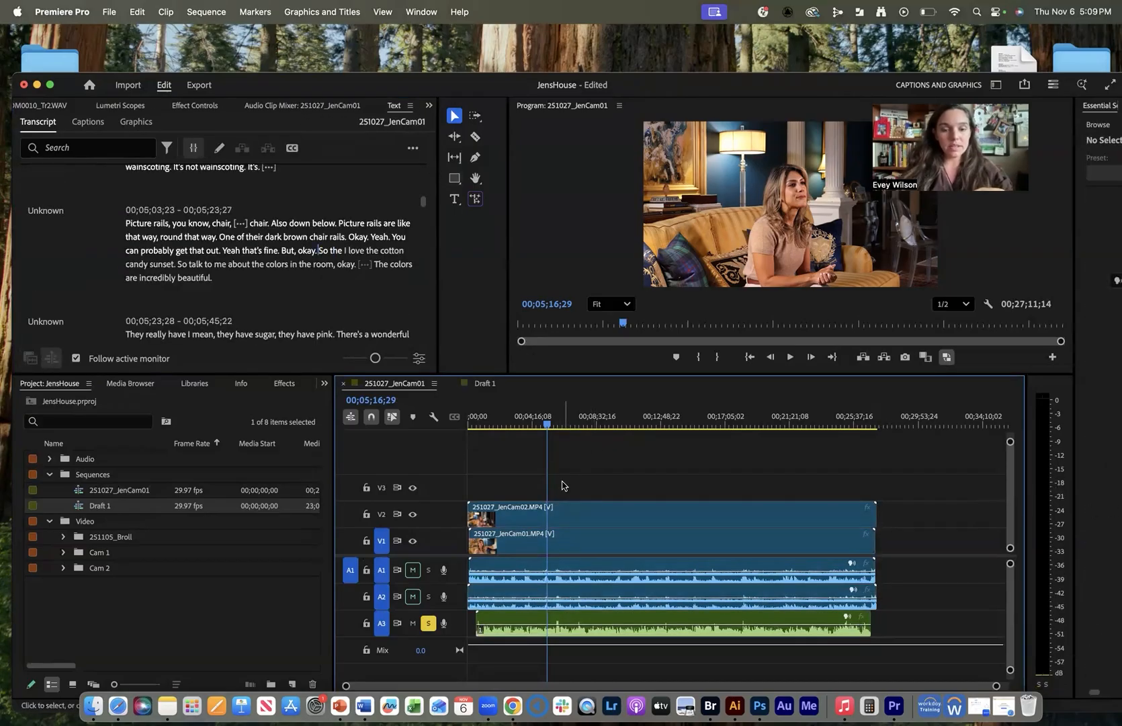
{"action": "left_click", "coordinate": [576, 515]}
{"action": "double_click", "coordinate": [570, 513]}
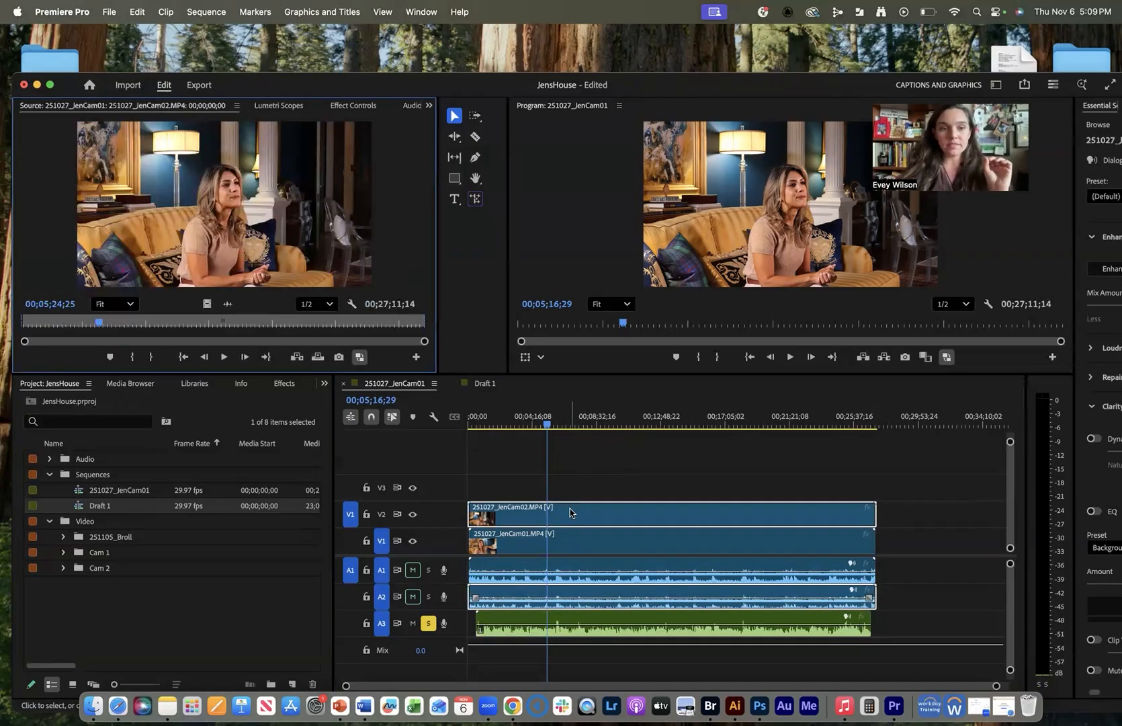
{"action": "left_click", "coordinate": [427, 105]}
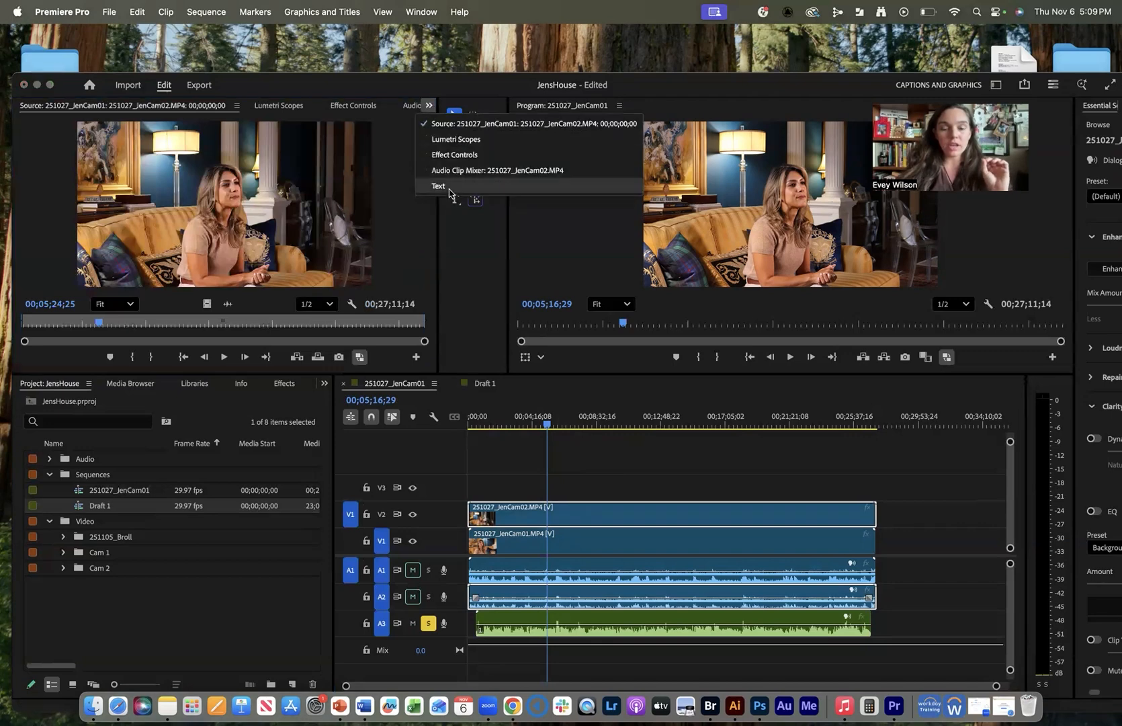
{"action": "left_click", "coordinate": [444, 187]}
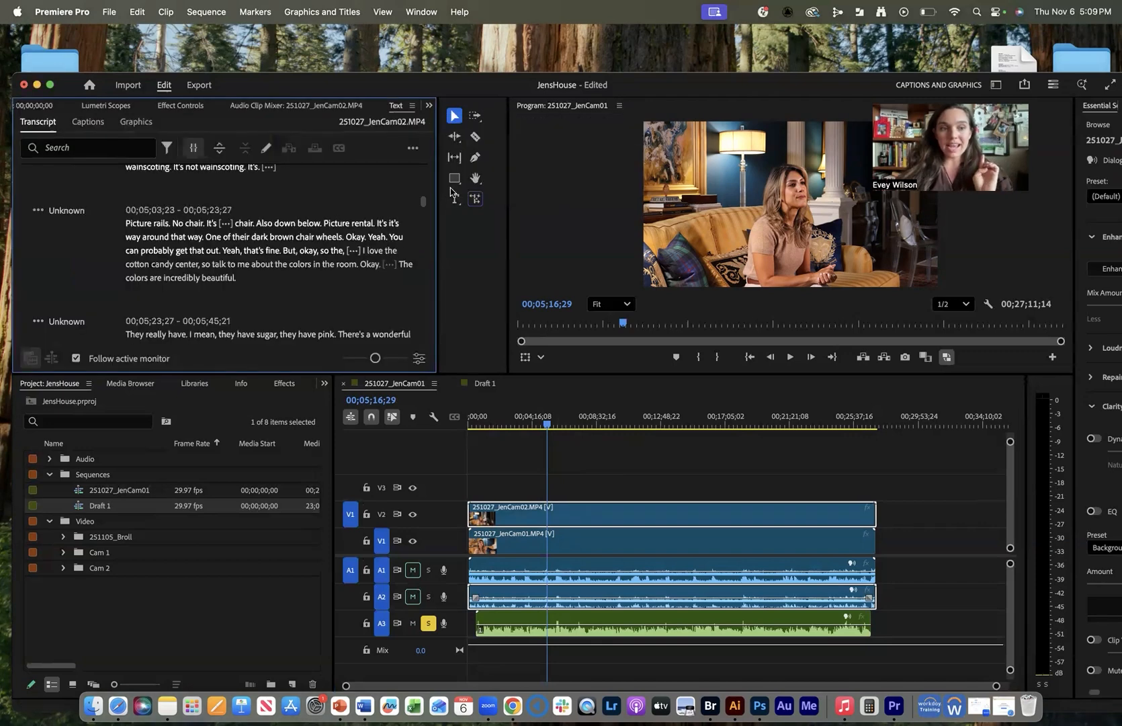
Rename the camera 2 Unknown speaker to the interviewee's name plus _Cam2.
{"action": "left_click", "coordinate": [38, 212]}
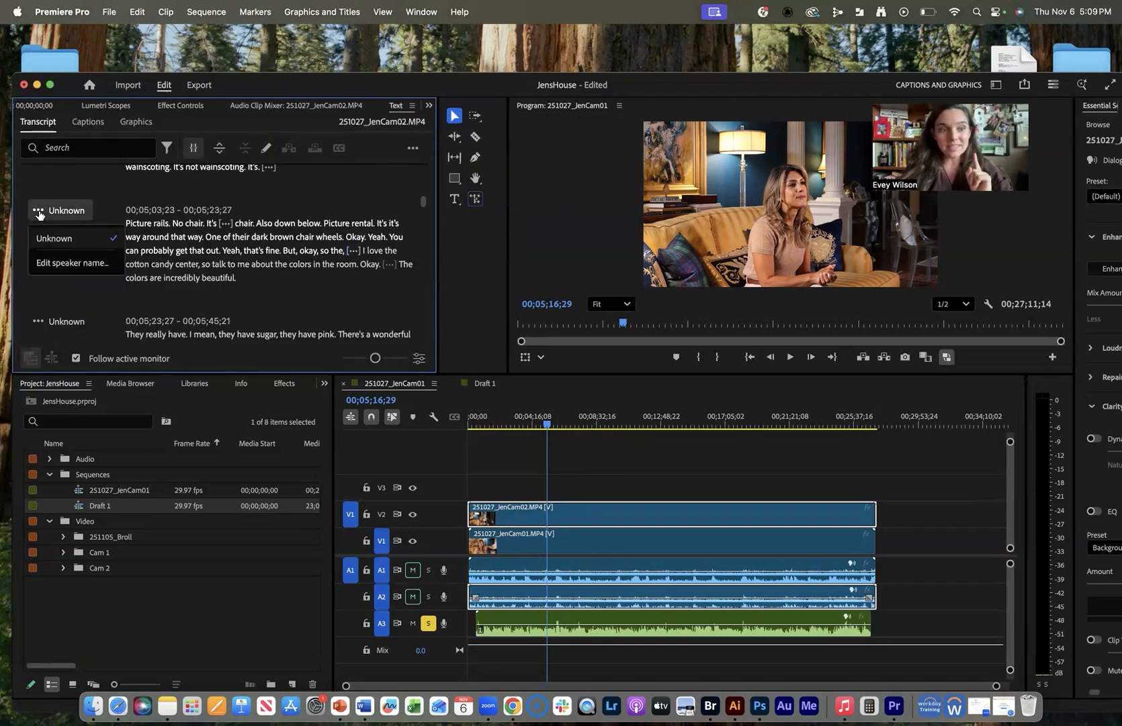
{"action": "left_click", "coordinate": [72, 262]}
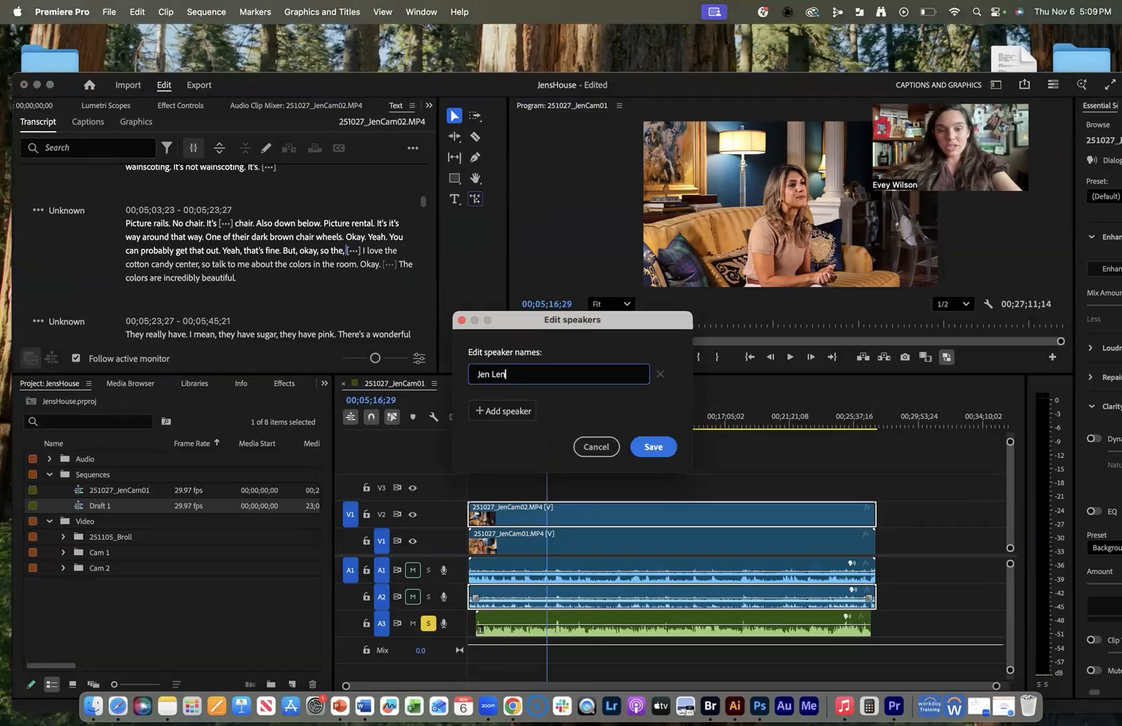
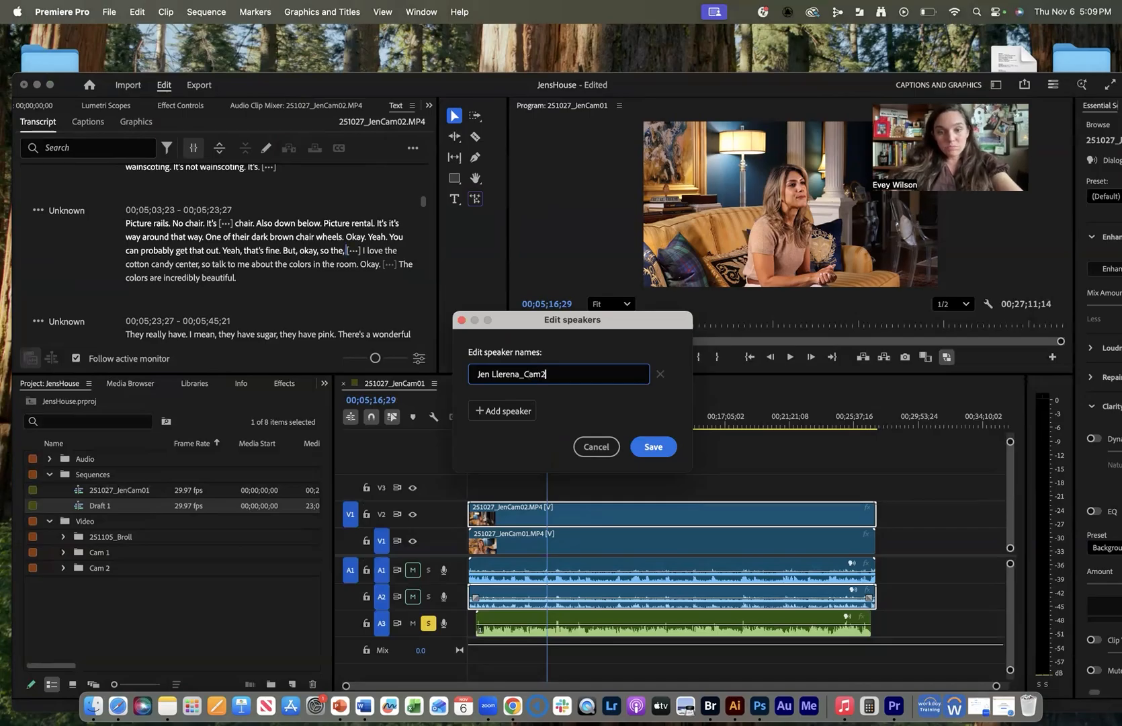
{"action": "left_click", "coordinate": [653, 447]}
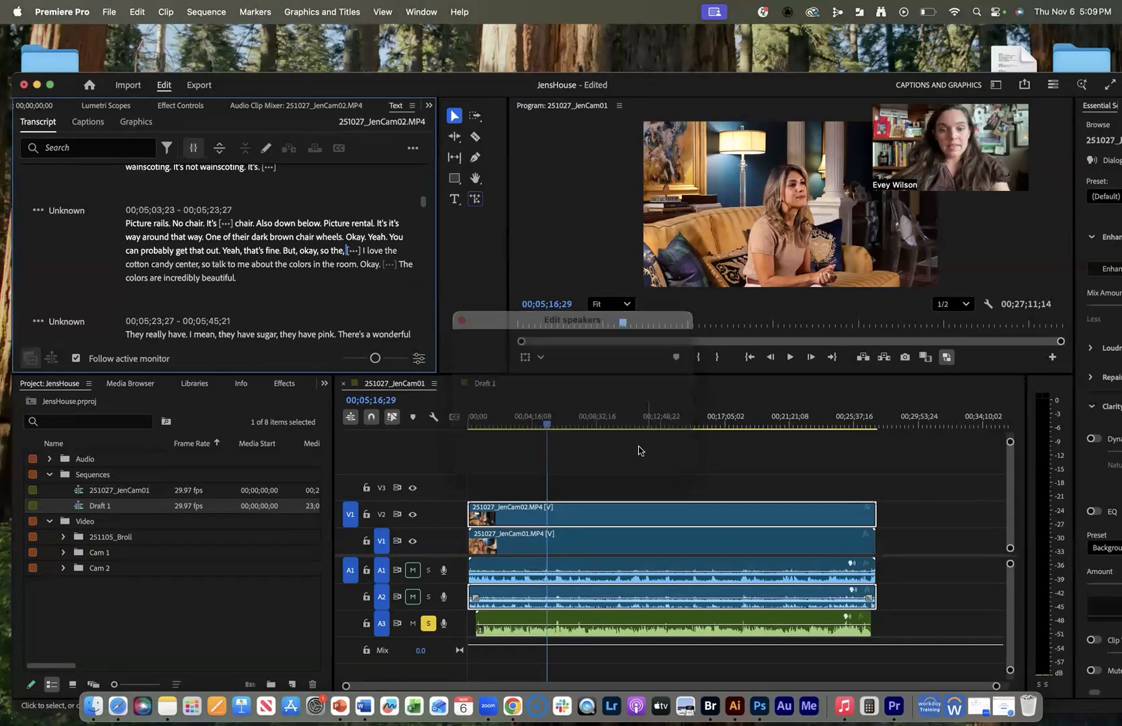
Rename the camera 1 clip's speaker to the interviewee's name plus a Cam1 suffix.
{"action": "double_click", "coordinate": [576, 542]}
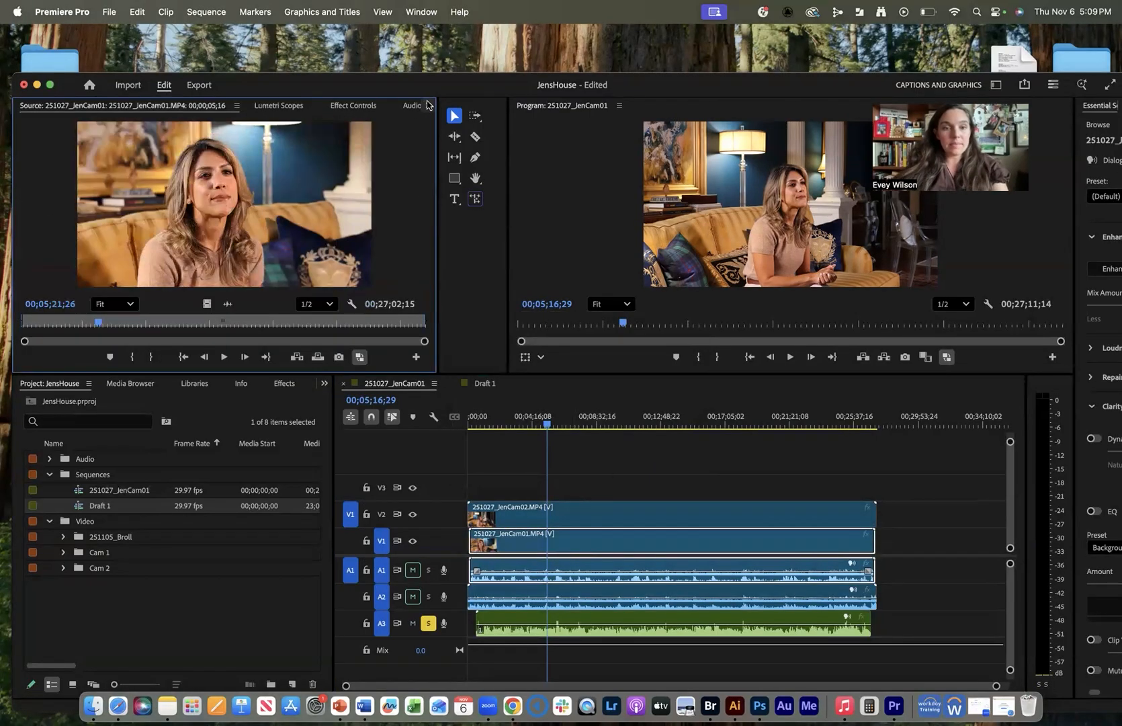
{"action": "left_click", "coordinate": [428, 105]}
{"action": "left_click", "coordinate": [450, 187]}
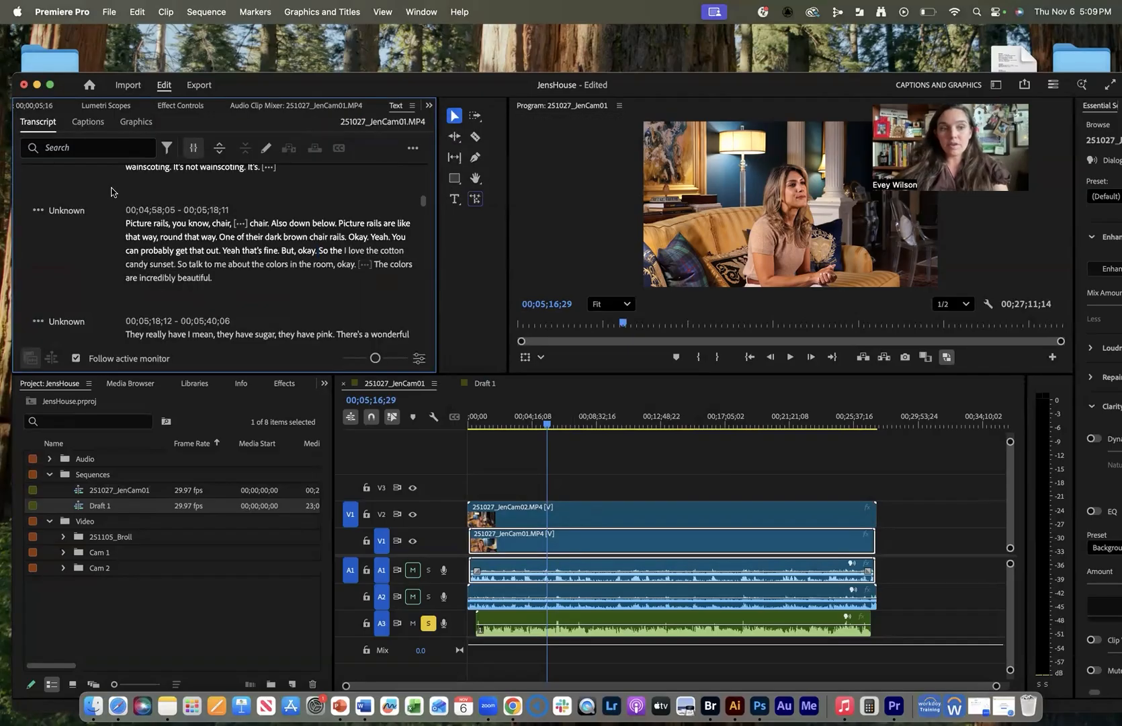
{"action": "left_click", "coordinate": [39, 210]}
{"action": "left_click", "coordinate": [81, 260]}
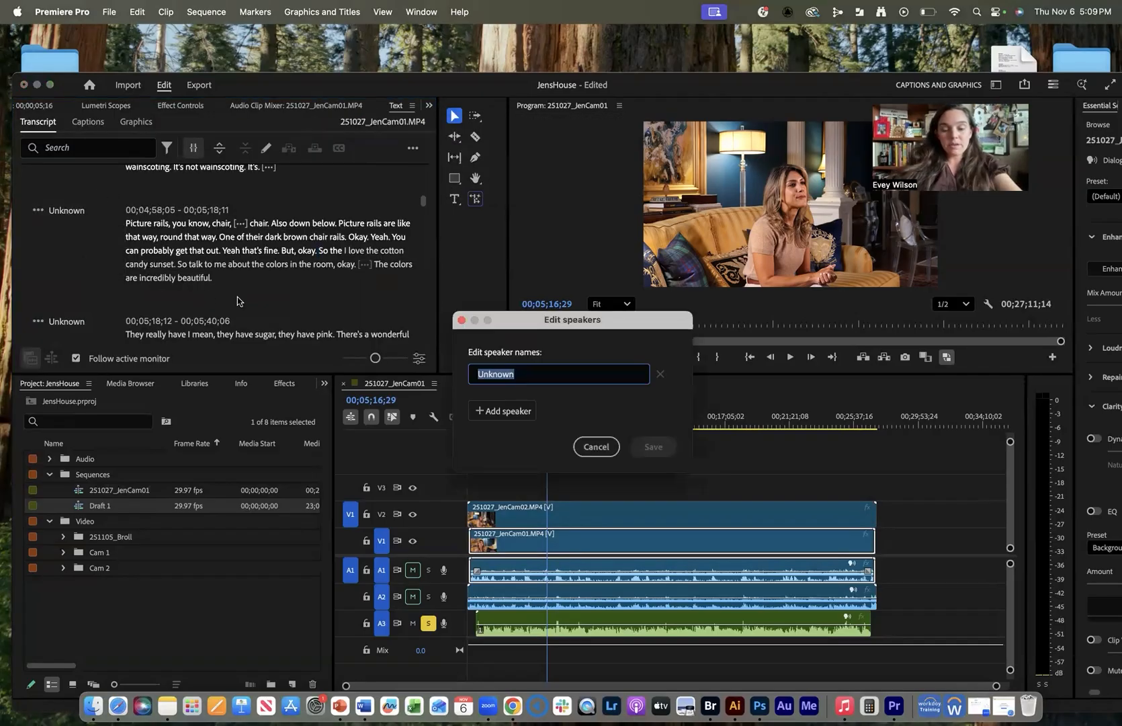
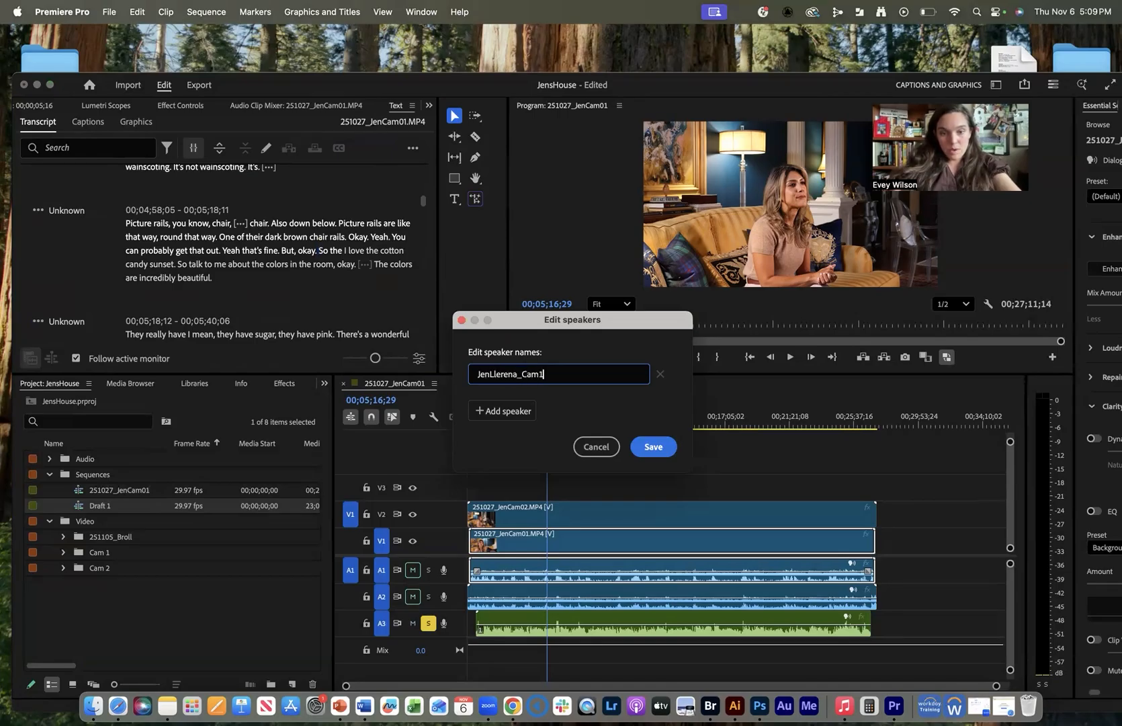
{"action": "left_click", "coordinate": [646, 447]}
{"action": "left_click", "coordinate": [533, 418]}
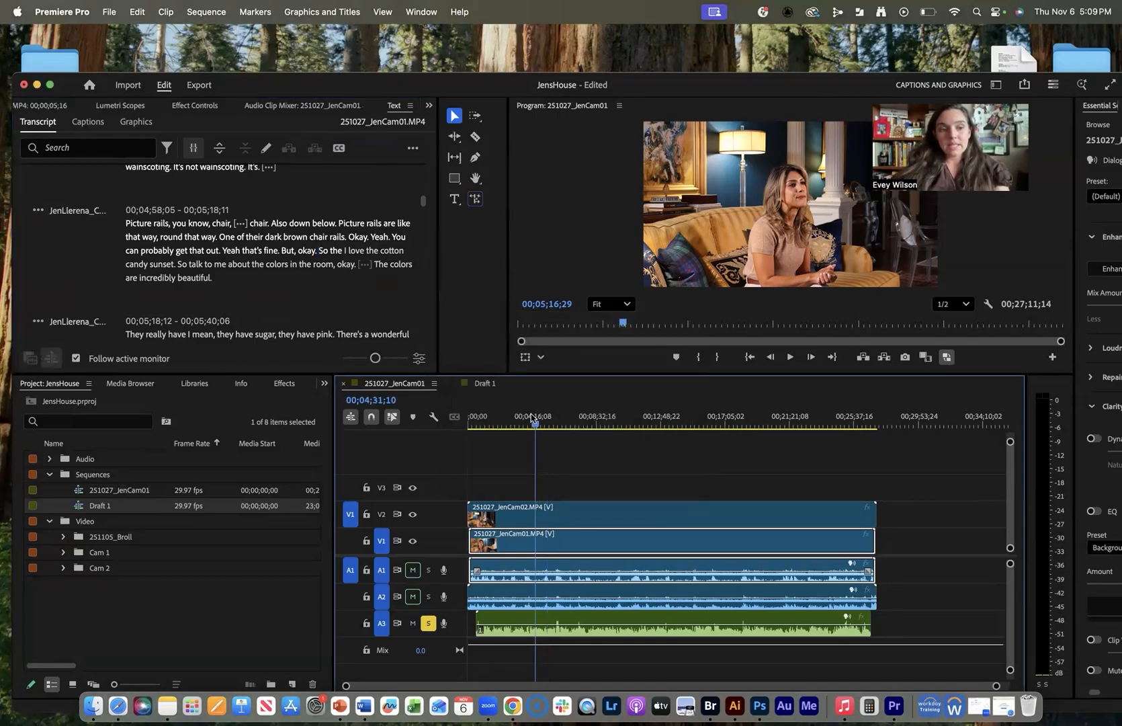
{"action": "left_click", "coordinate": [553, 459]}
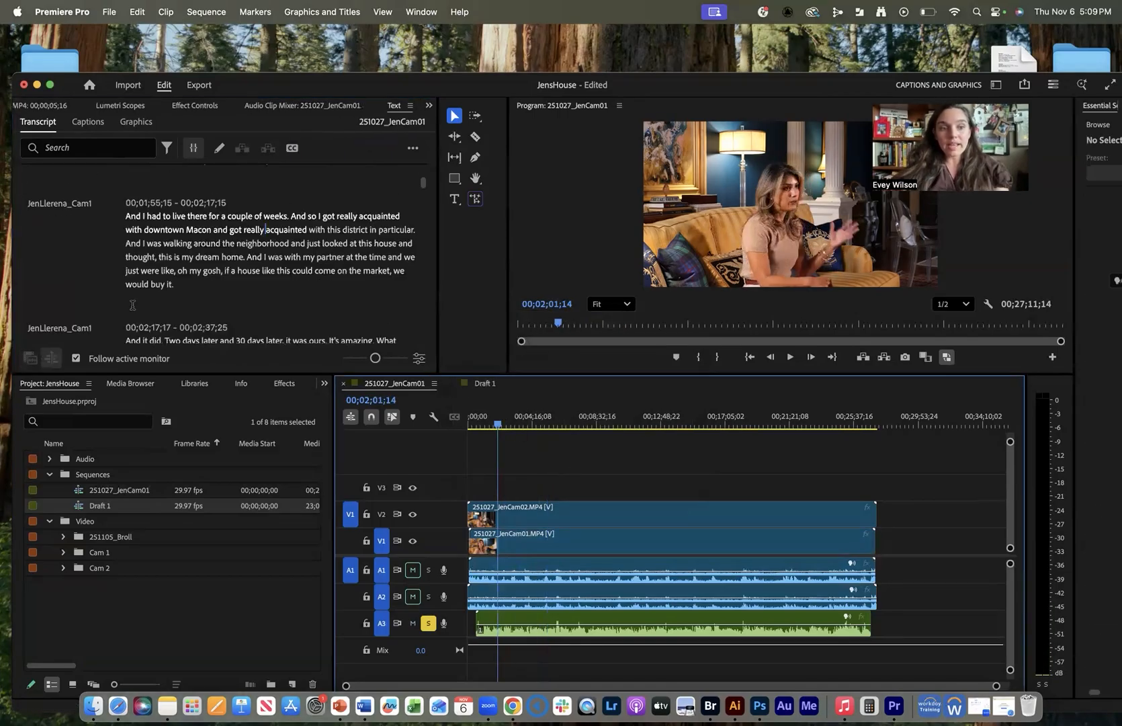
{"action": "scroll", "coordinate": [138, 308], "scroll_direction": "down", "scroll_amount": 15}
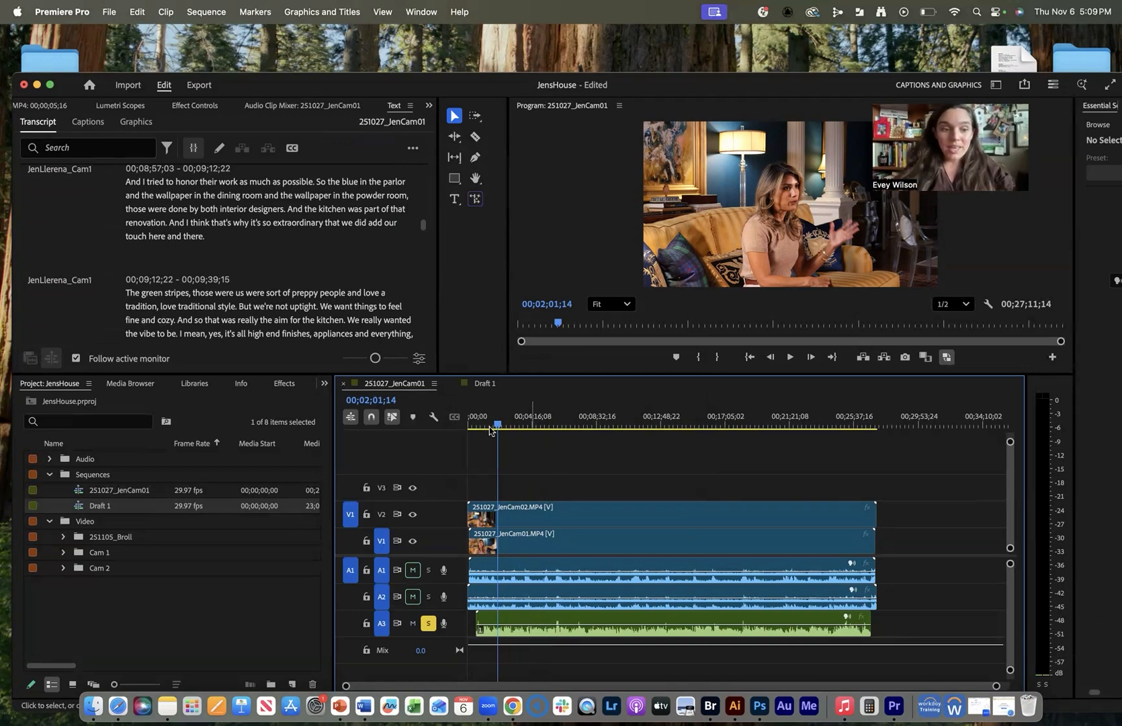
Expand the Cam 1 and Cam 2 bins and select the 251027_JenCam01 clip.
{"action": "left_click", "coordinate": [63, 552]}
{"action": "left_click", "coordinate": [64, 584]}
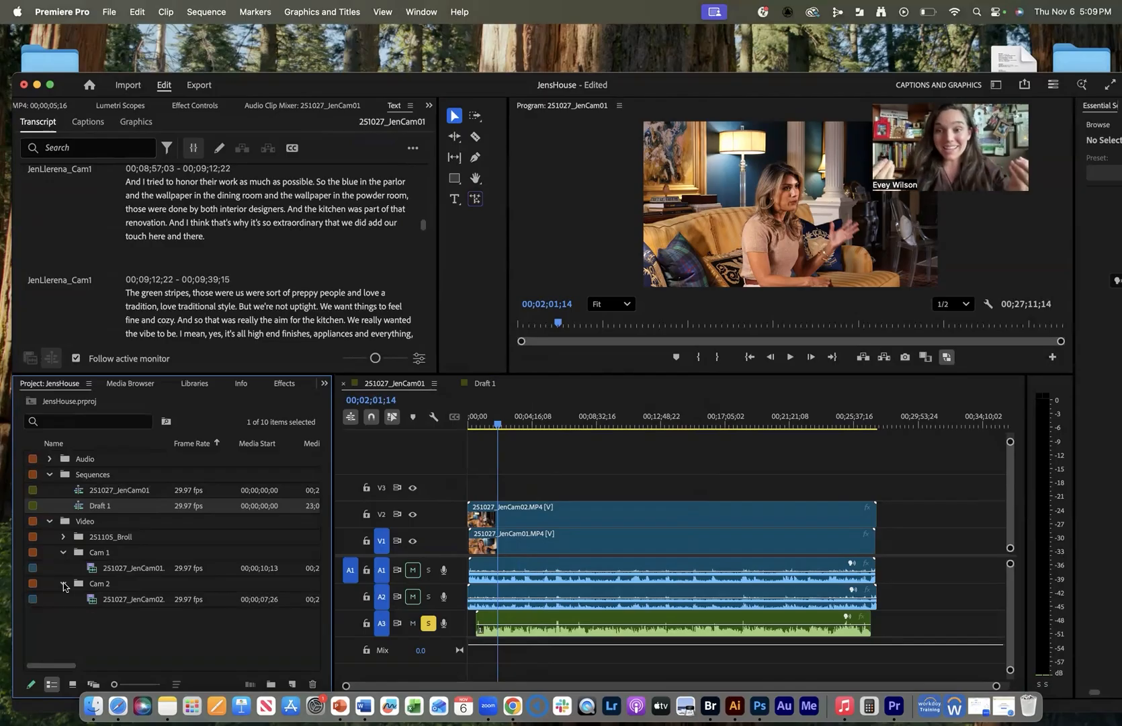
{"action": "left_click", "coordinate": [96, 570]}
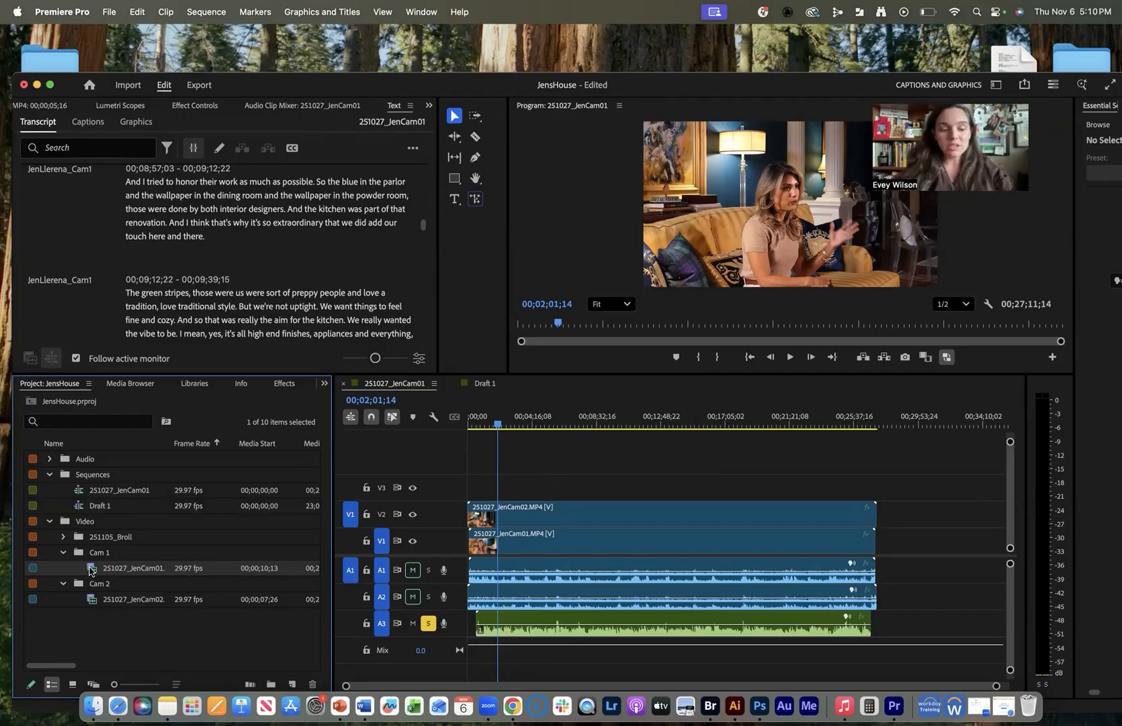
Create half-size proxies for the 251027_JenCam01 clip.
{"action": "right_click", "coordinate": [93, 572]}
{"action": "mouse_move", "coordinate": [166, 679]}
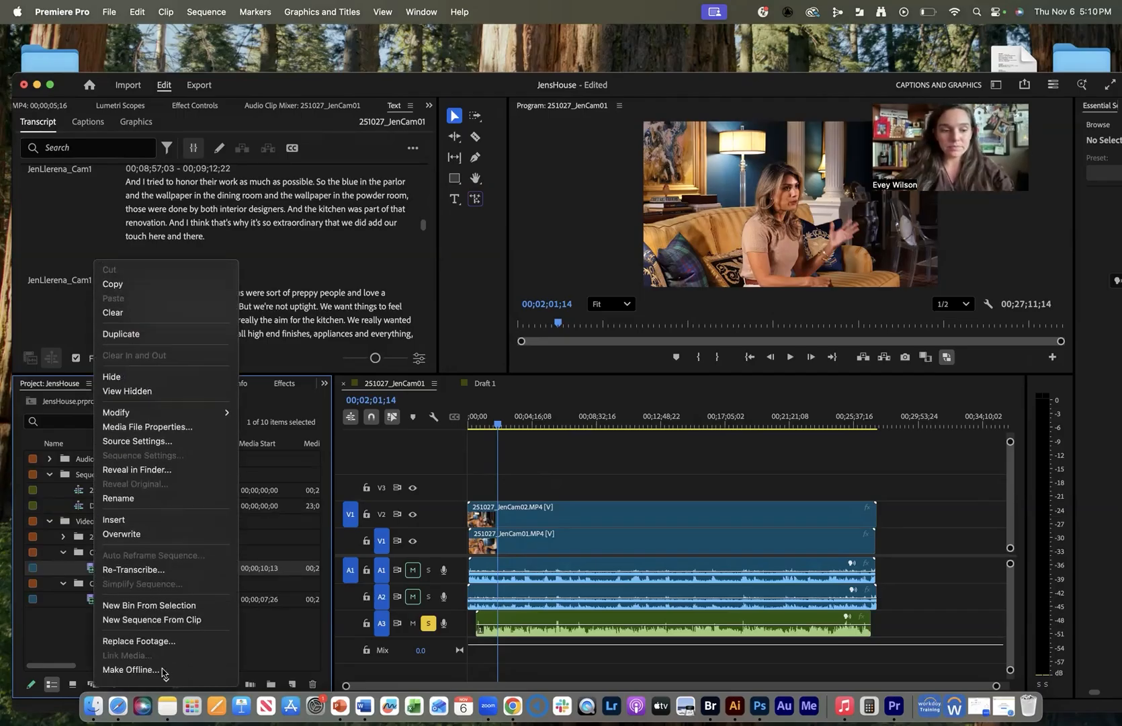
{"action": "mouse_move", "coordinate": [168, 555]}
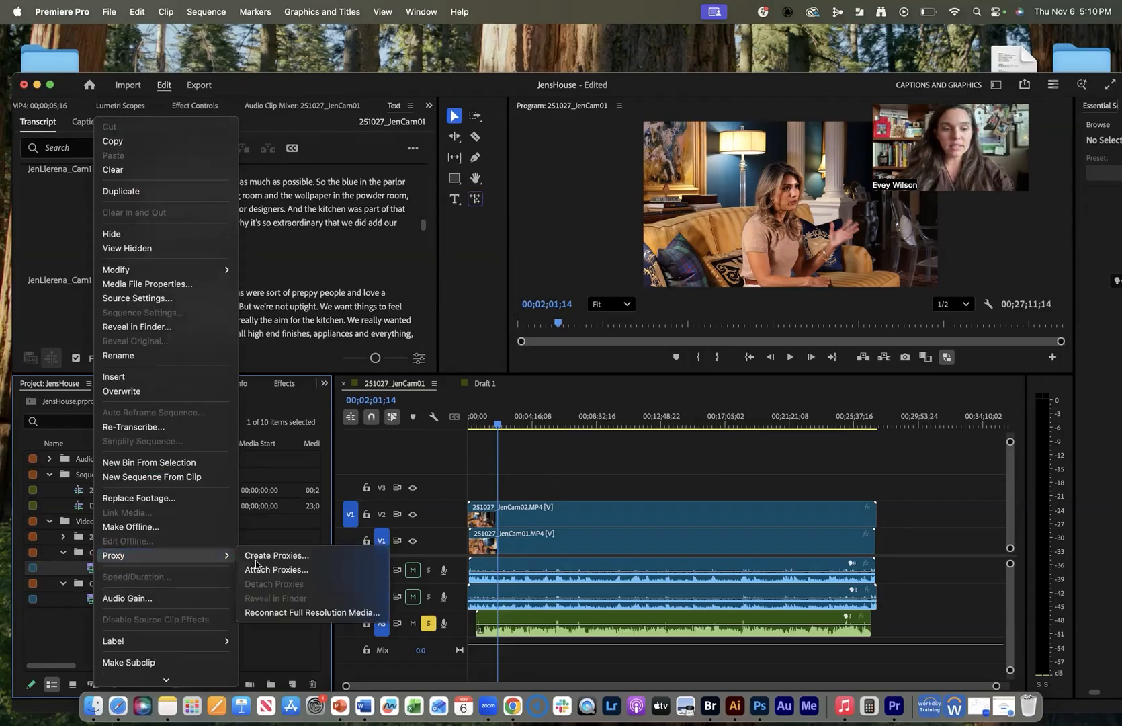
{"action": "left_click", "coordinate": [283, 556]}
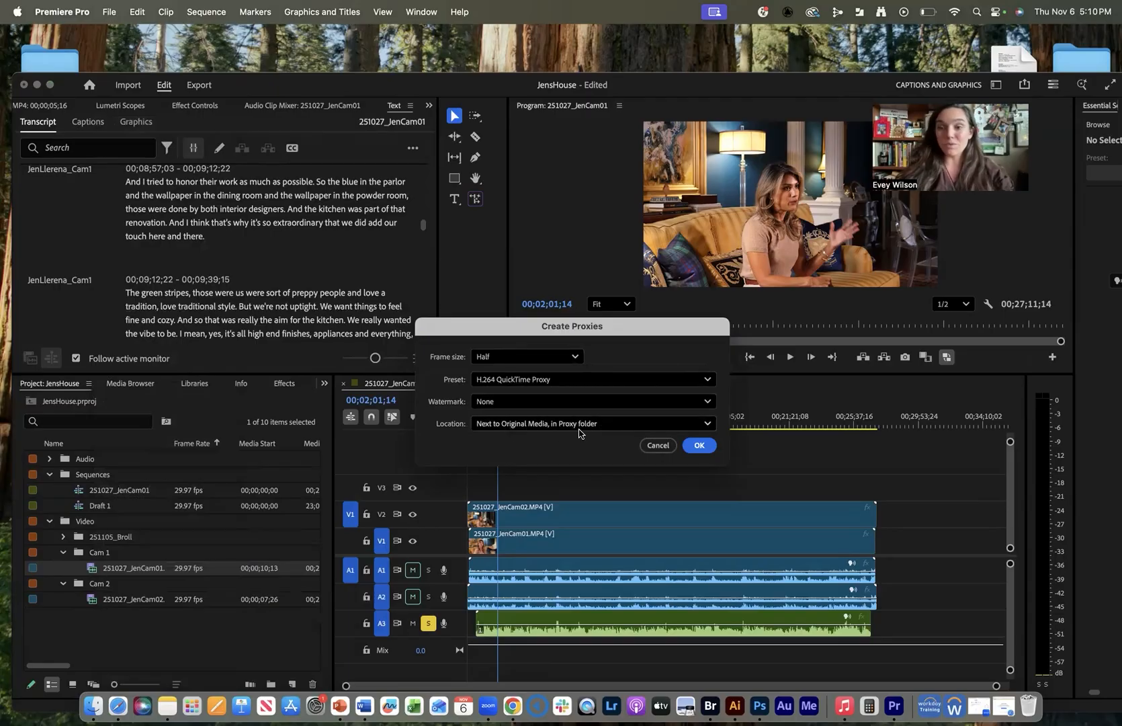
{"action": "left_click", "coordinate": [700, 446]}
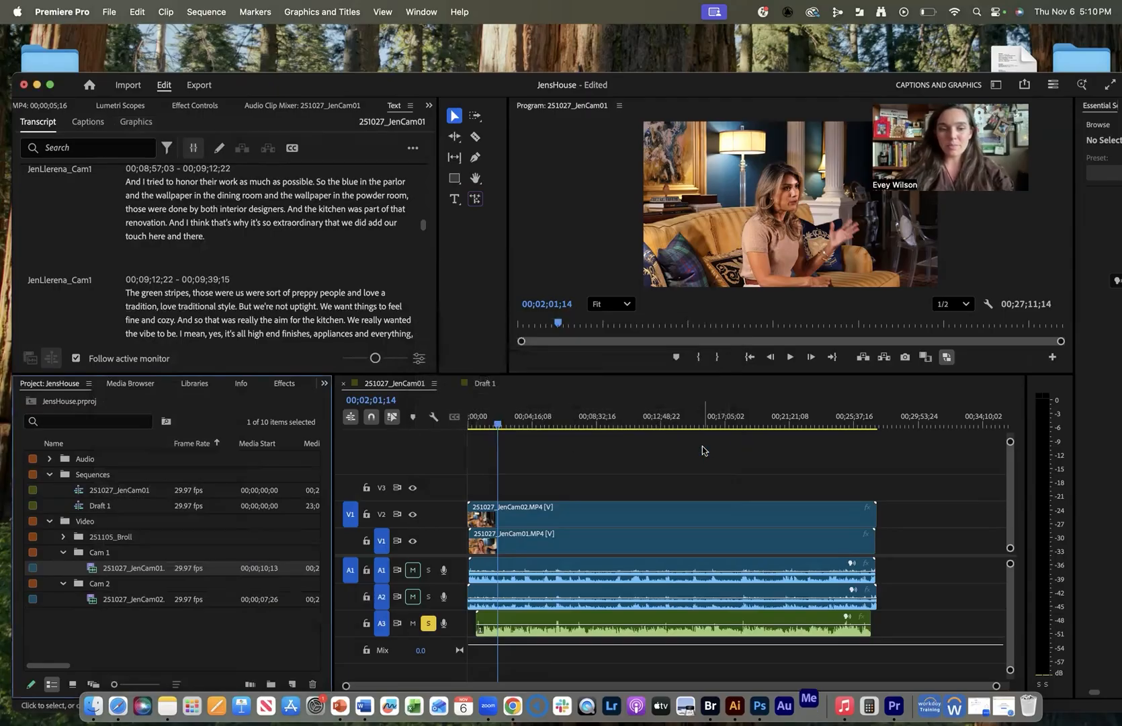
Create proxies for the JenCam02 clip and switch playback to use proxies.
{"action": "left_click", "coordinate": [136, 599]}
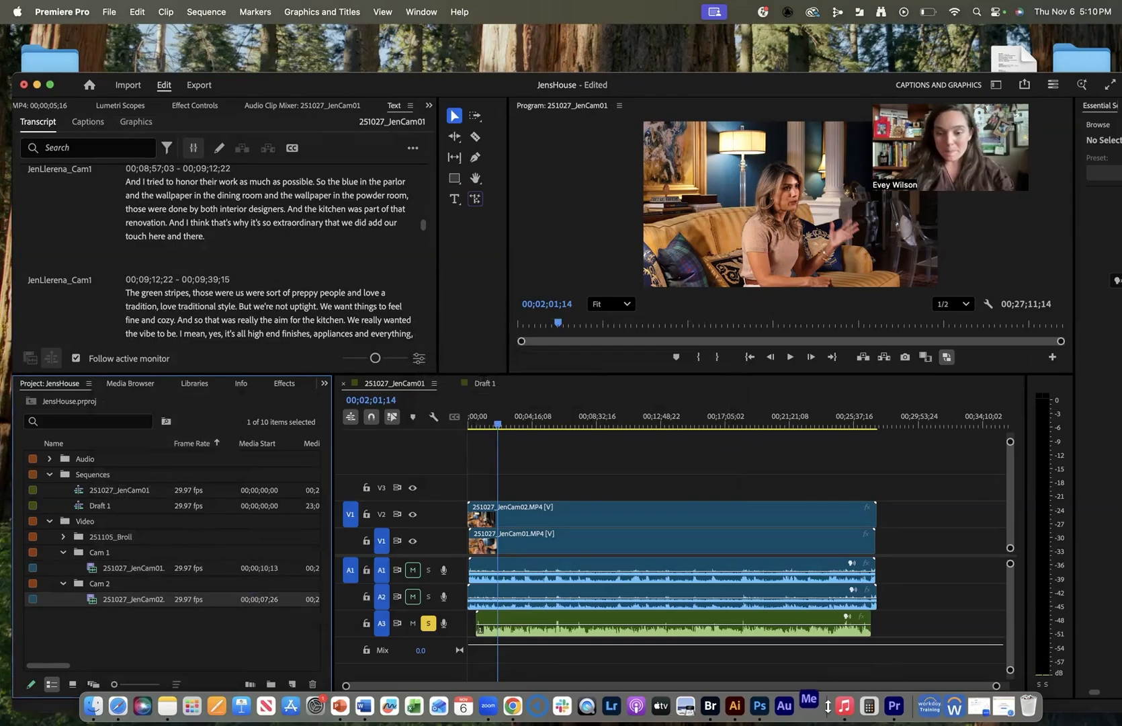
{"action": "right_click", "coordinate": [94, 599]}
{"action": "scroll", "coordinate": [167, 673], "scroll_direction": "down", "scroll_amount": 3}
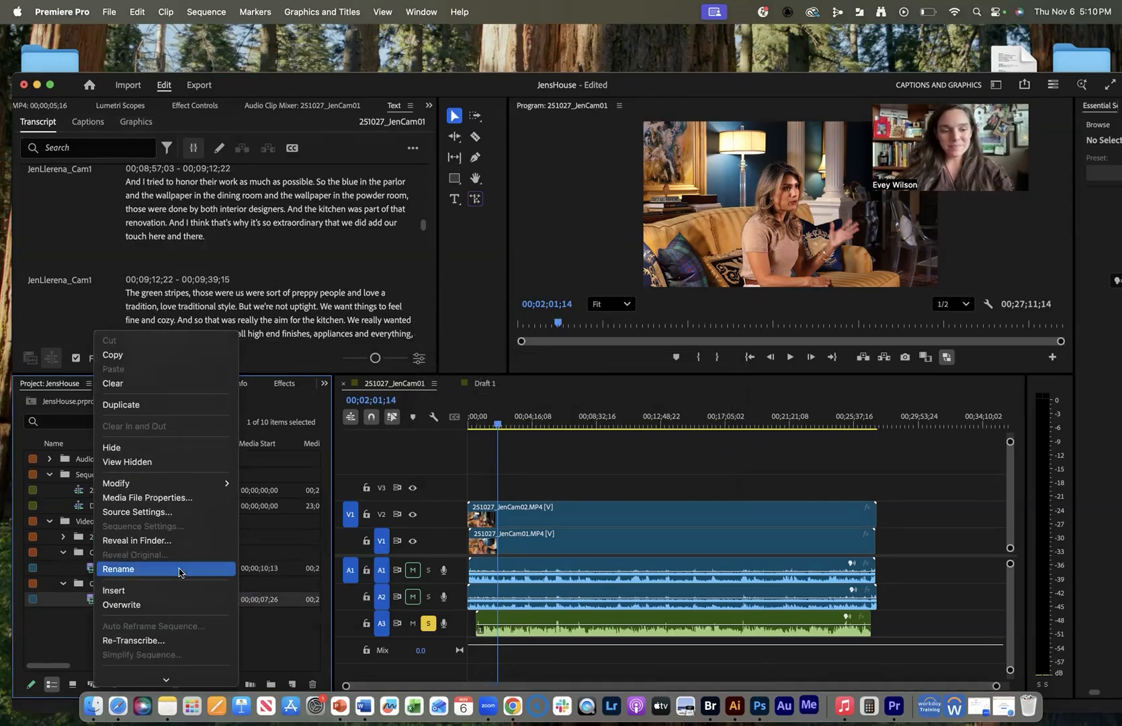
{"action": "scroll", "coordinate": [161, 672], "scroll_direction": "down", "scroll_amount": 4}
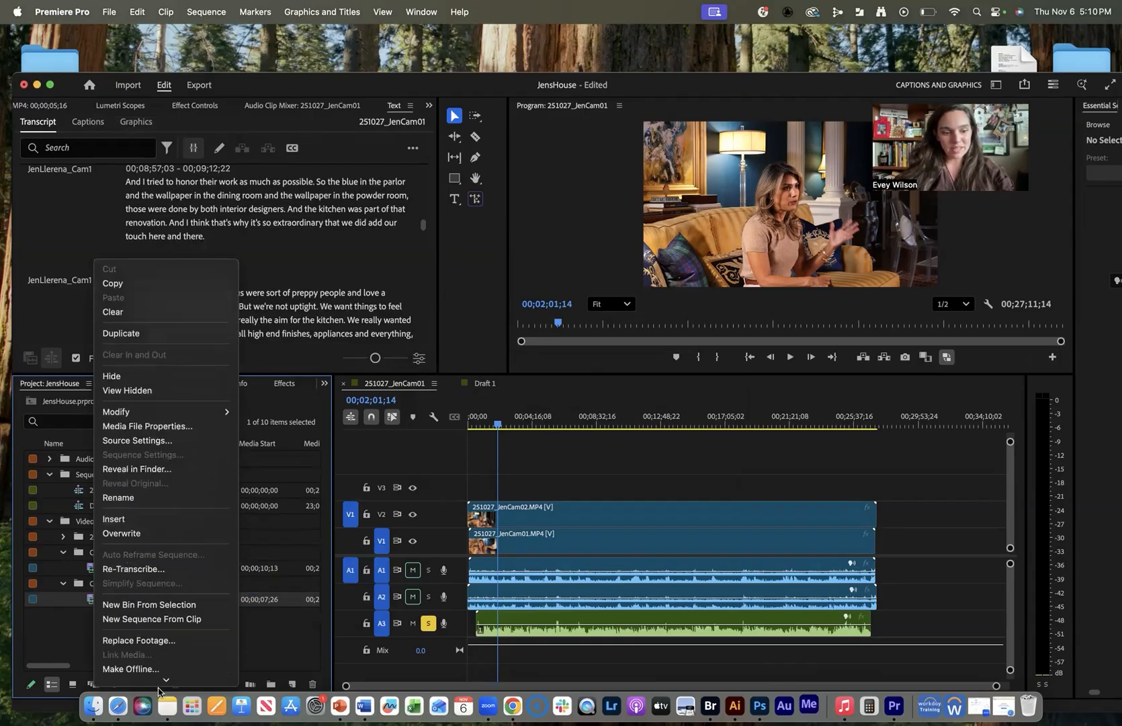
{"action": "mouse_move", "coordinate": [162, 583]}
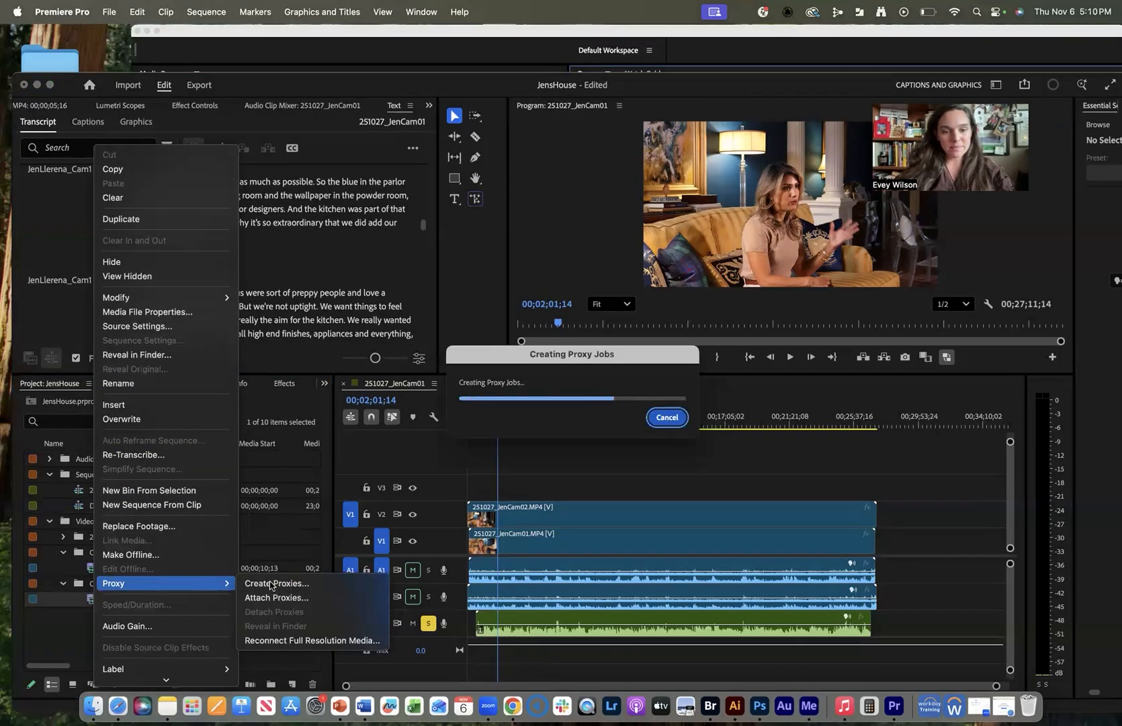
{"action": "left_click", "coordinate": [281, 584]}
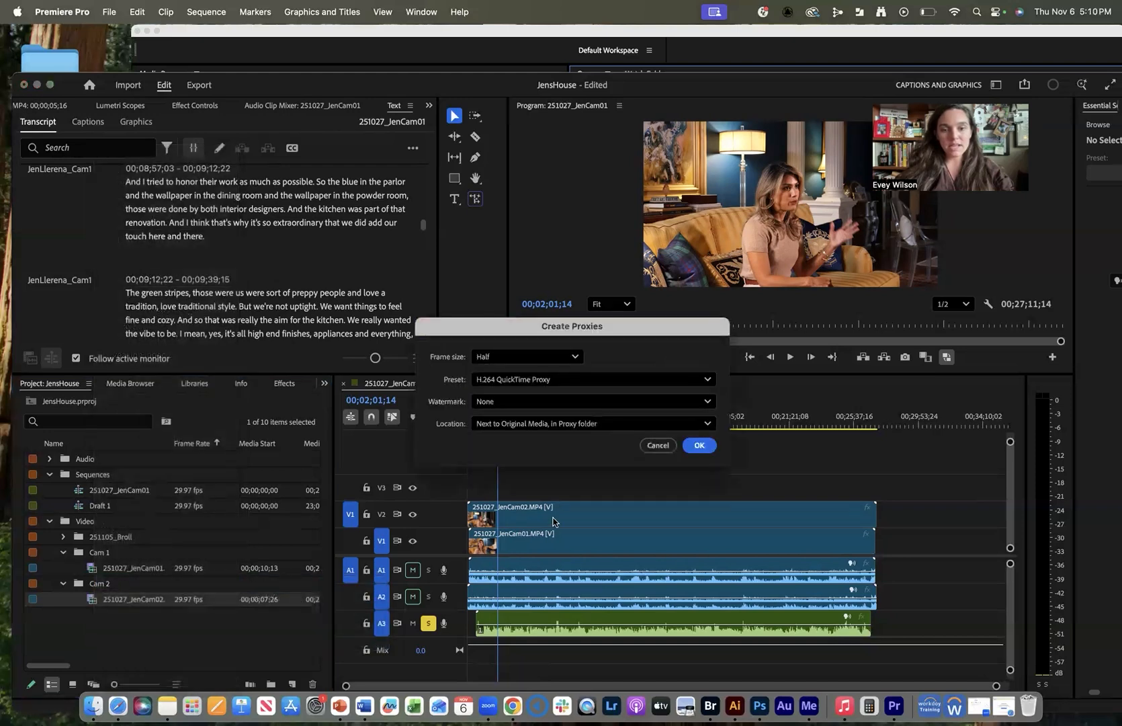
{"action": "left_click", "coordinate": [704, 447]}
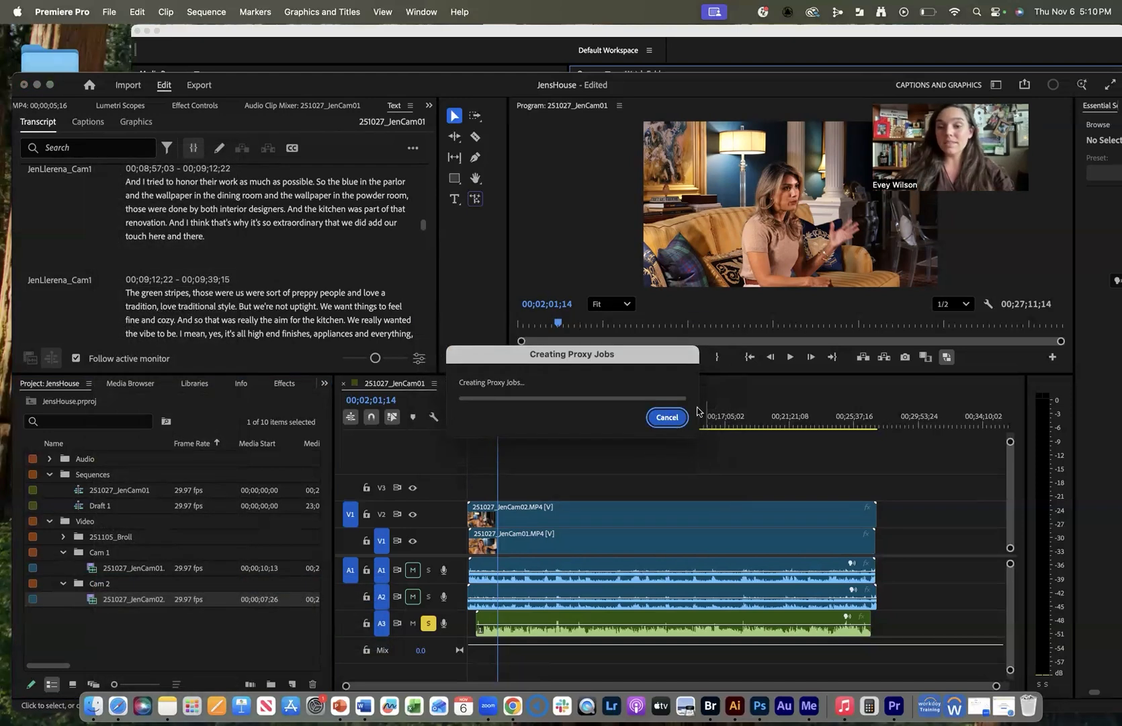
{"action": "left_click", "coordinate": [948, 364]}
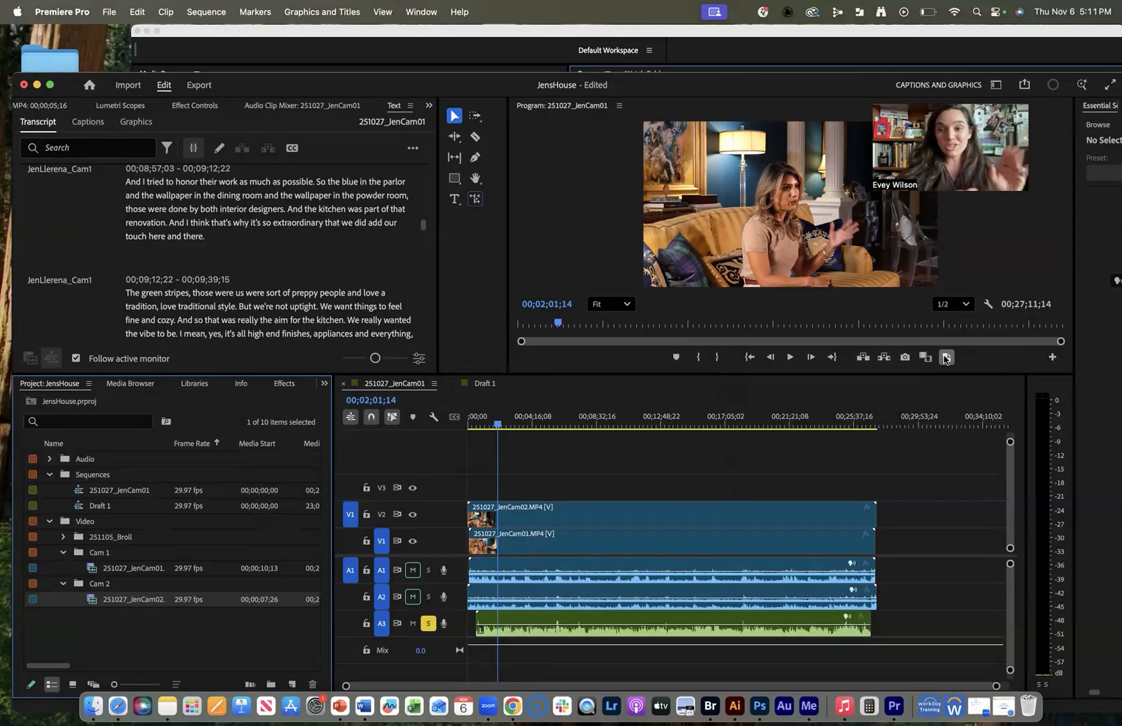
Choose Export to text file from the Transcript panel's options menu.
{"action": "scroll", "coordinate": [317, 293], "scroll_direction": "down", "scroll_amount": 3}
{"action": "scroll", "coordinate": [316, 293], "scroll_direction": "up", "scroll_amount": 4}
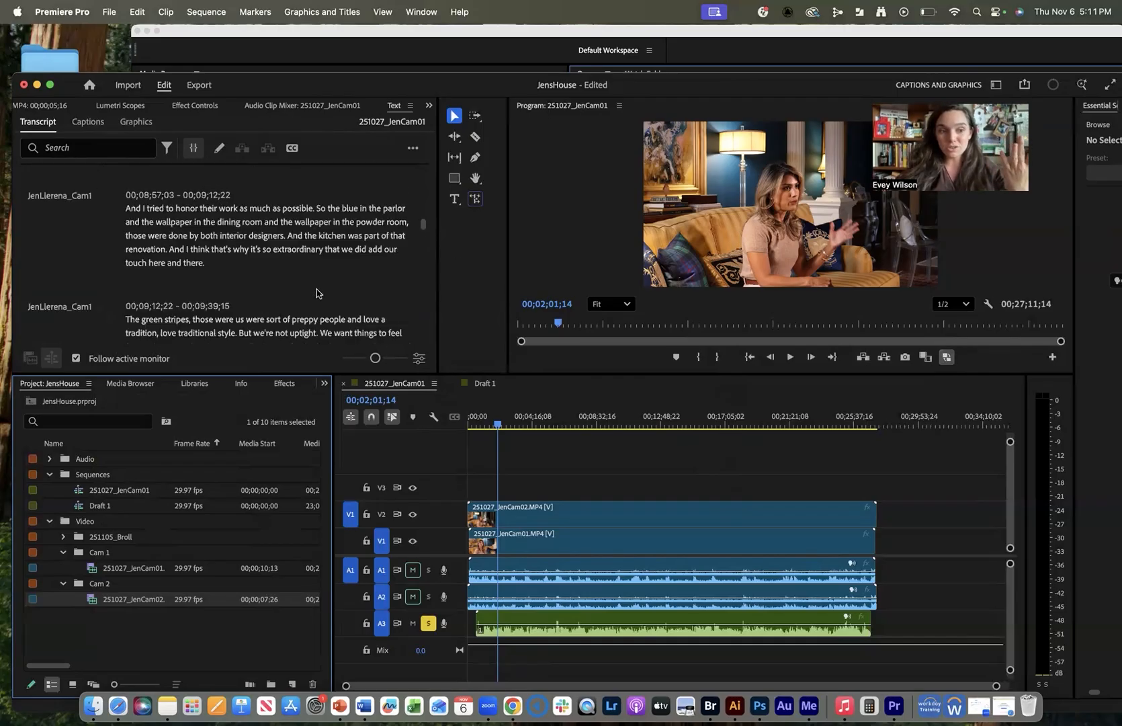
{"action": "scroll", "coordinate": [316, 293], "scroll_direction": "up", "scroll_amount": 5}
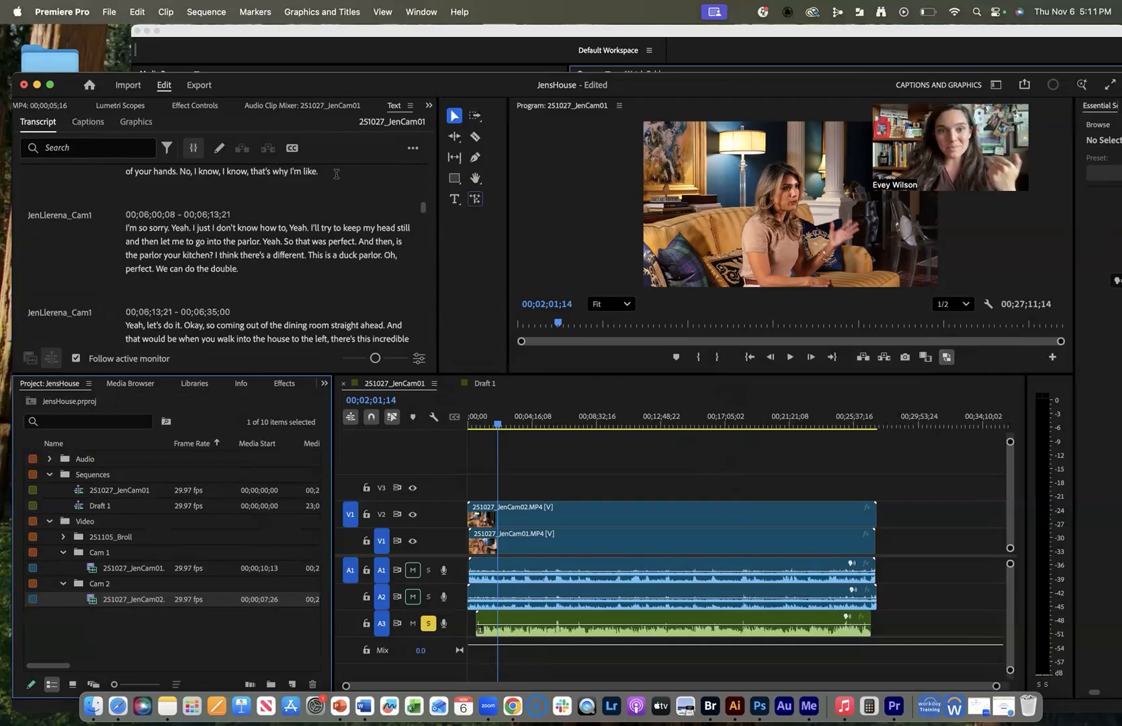
{"action": "left_click", "coordinate": [413, 149]}
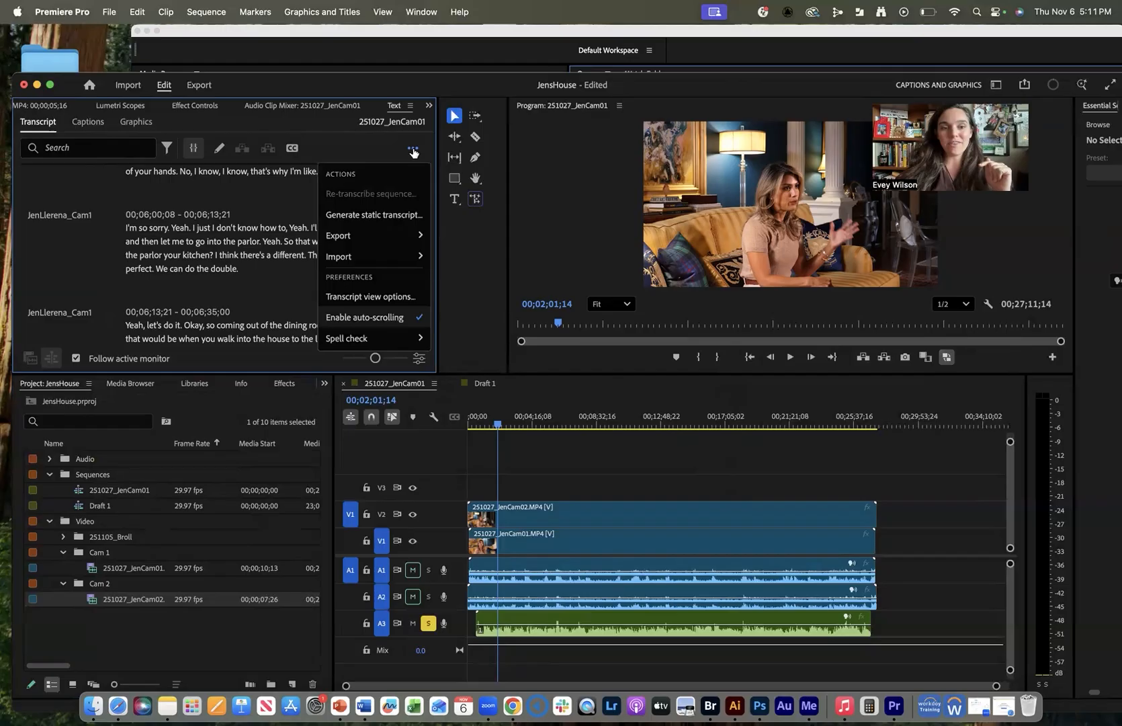
{"action": "mouse_move", "coordinate": [405, 238]}
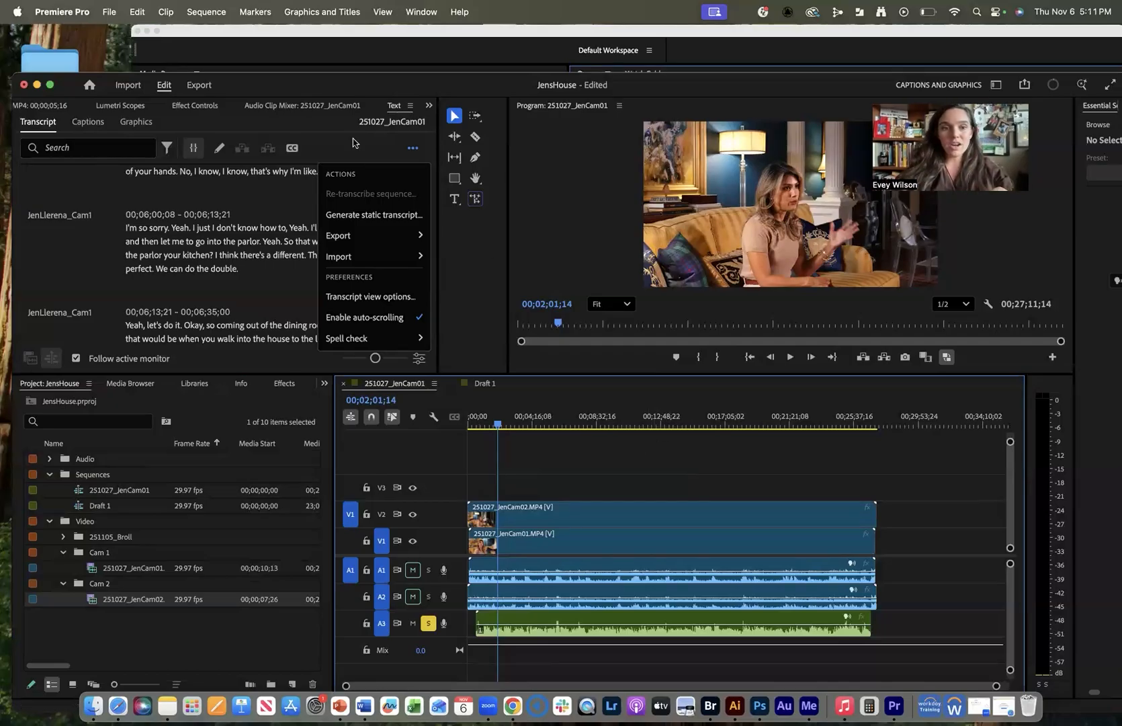
{"action": "left_click", "coordinate": [260, 191]}
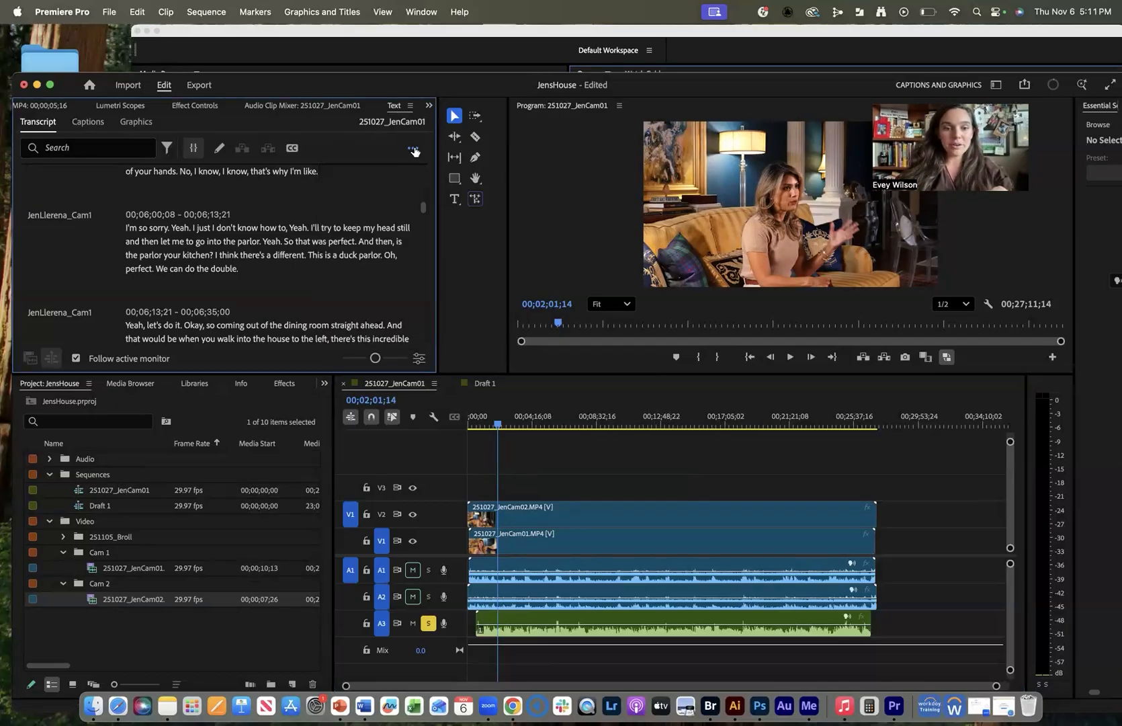
{"action": "left_click", "coordinate": [413, 149]}
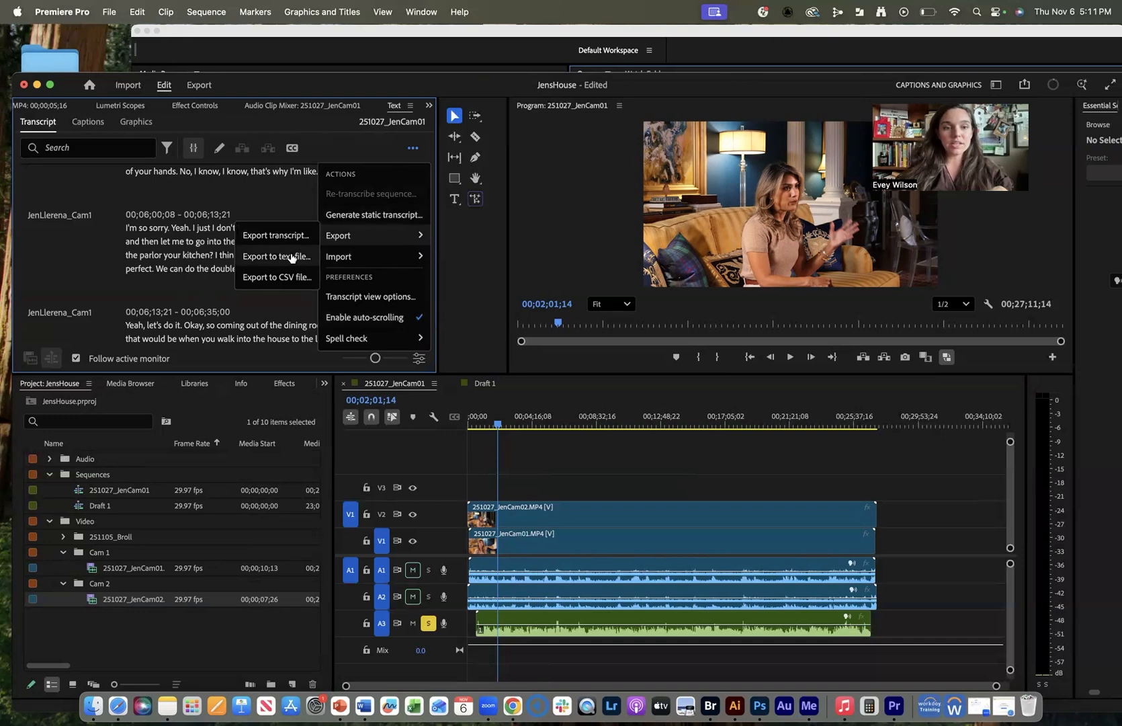
{"action": "left_click", "coordinate": [293, 254]}
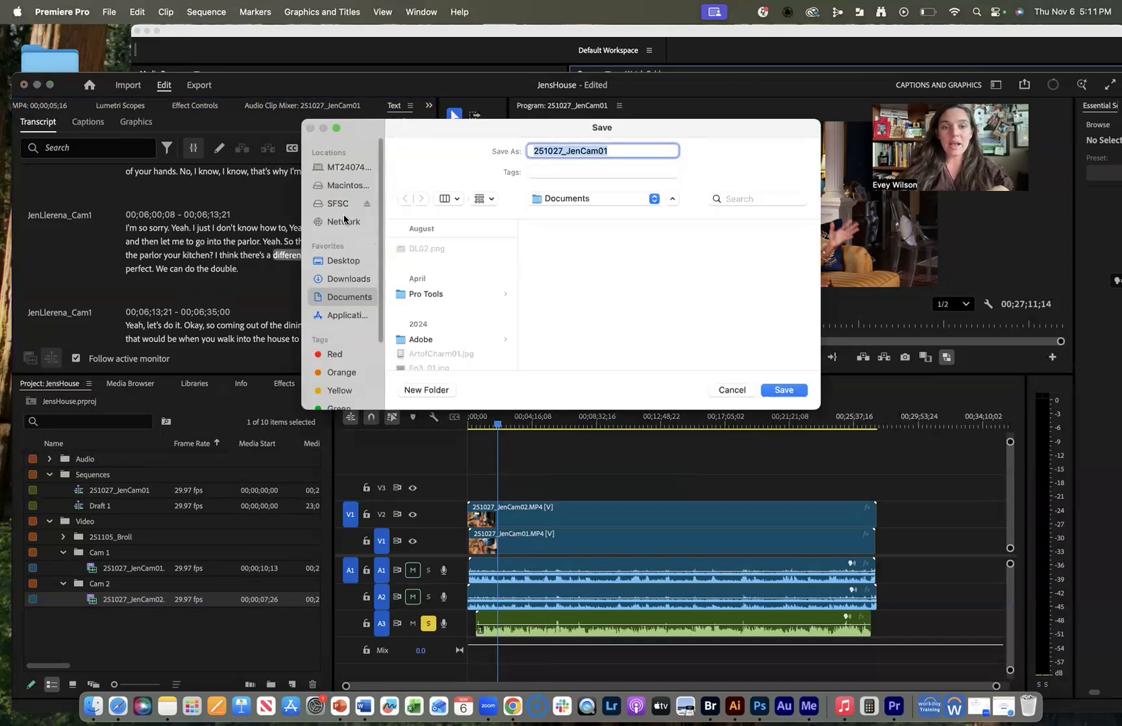
Save the transcript as 251027_JenCam01 in SFSC > *25 Fall > 251027_JenHouse.
{"action": "left_click", "coordinate": [338, 206]}
{"action": "left_click", "coordinate": [453, 294]}
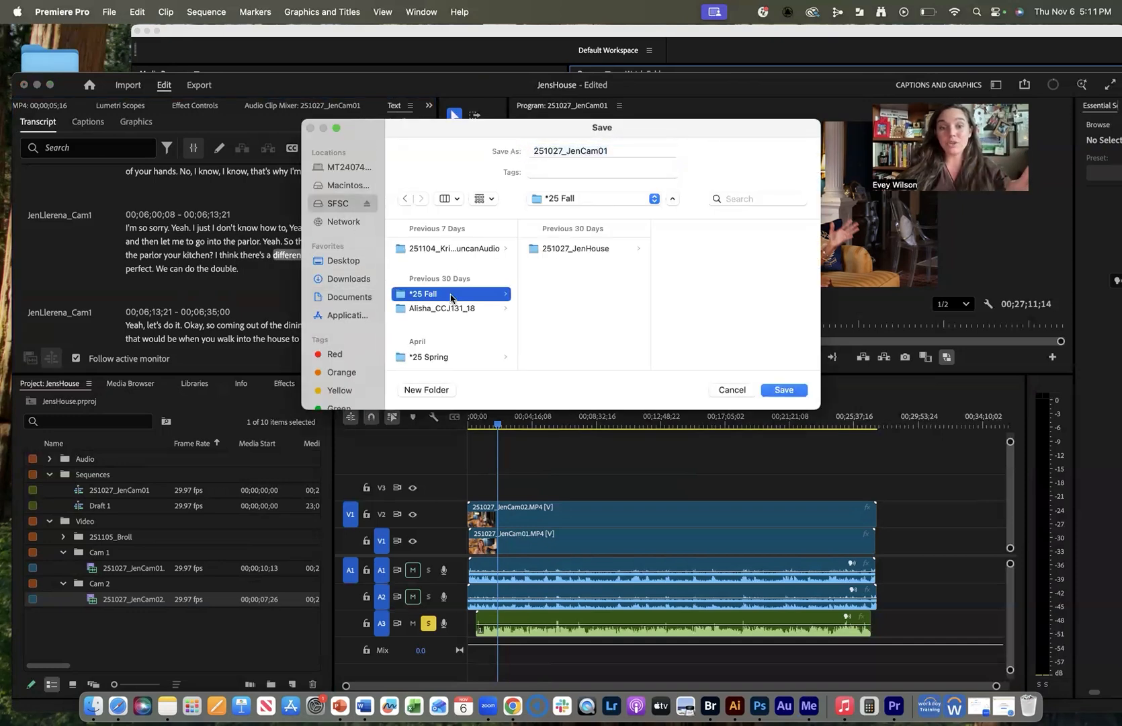
{"action": "left_click", "coordinate": [578, 250]}
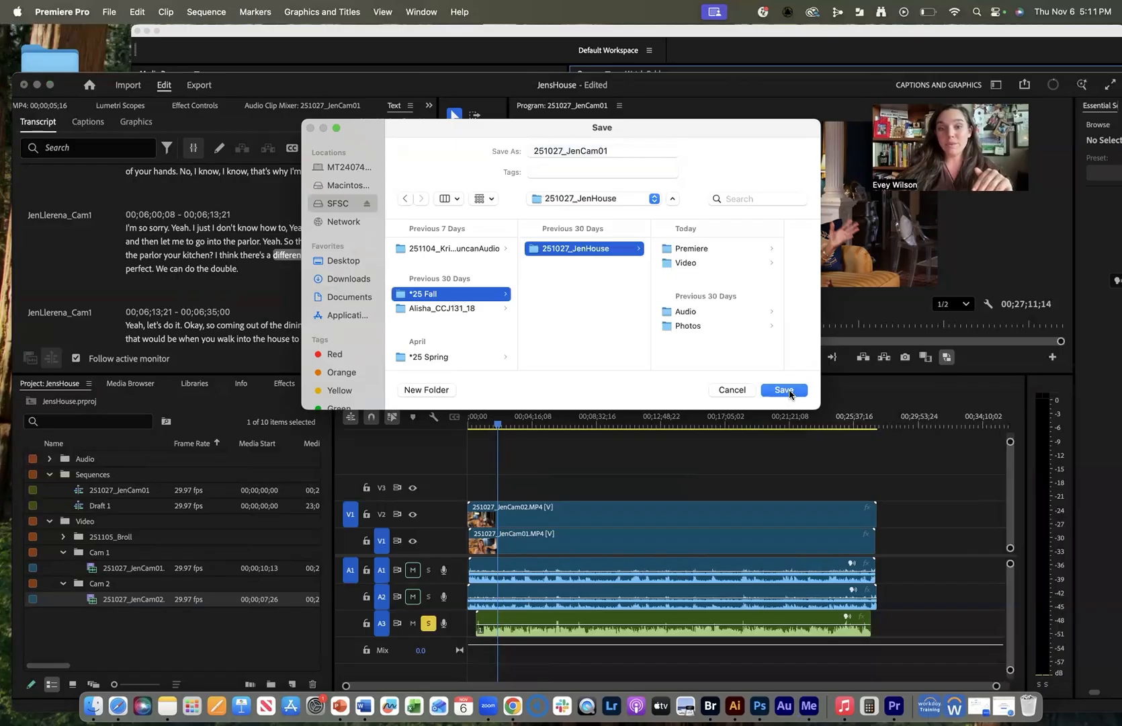
{"action": "left_click", "coordinate": [785, 390]}
{"action": "left_click", "coordinate": [97, 703]}
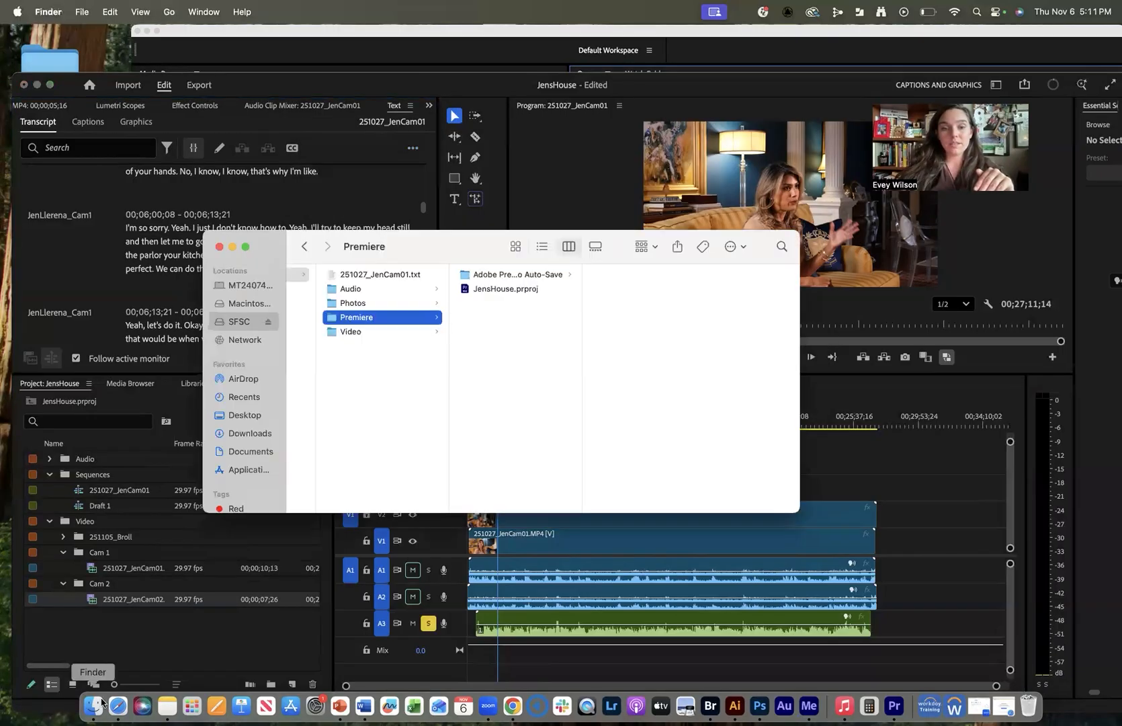
Preview 251027_JenCam01.txt in Finder and move the window up and left.
{"action": "left_click", "coordinate": [400, 275]}
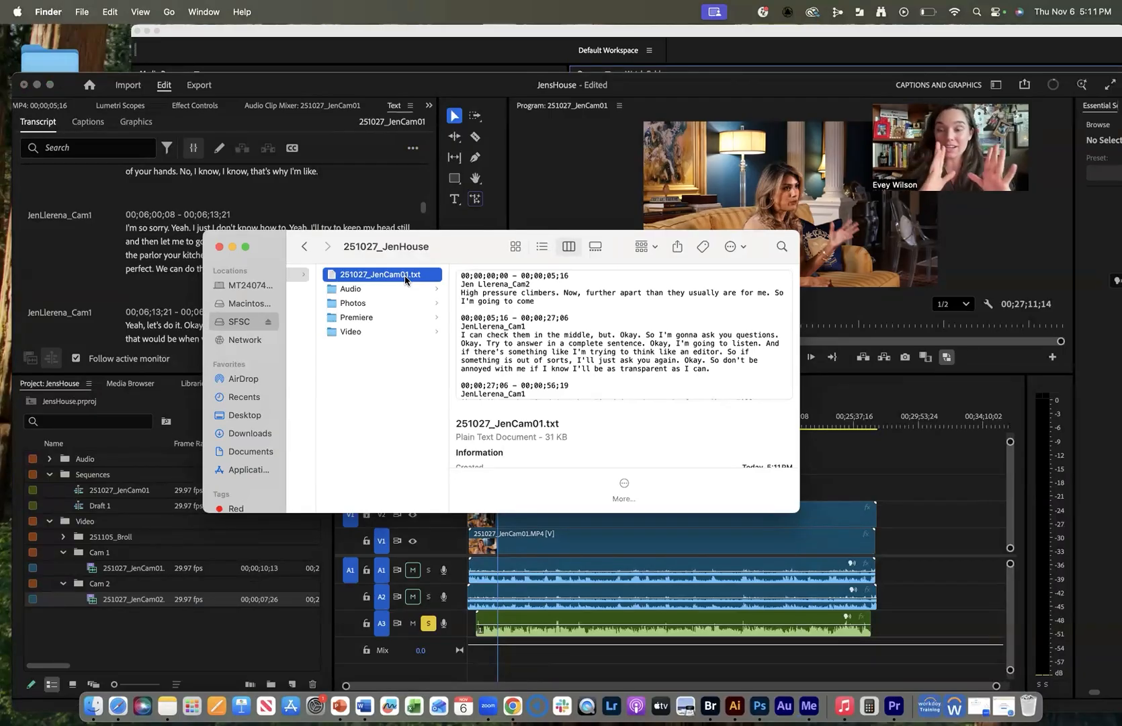
{"action": "left_click_drag", "start_coordinate": [476, 237], "coordinate": [428, 134]}
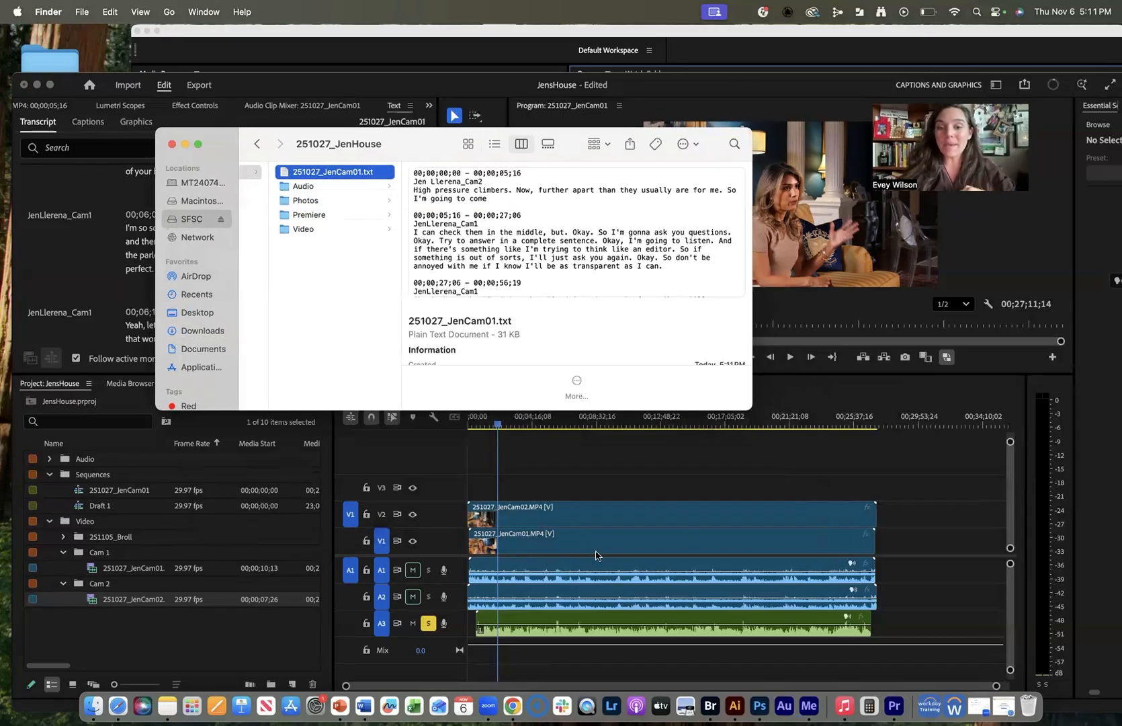